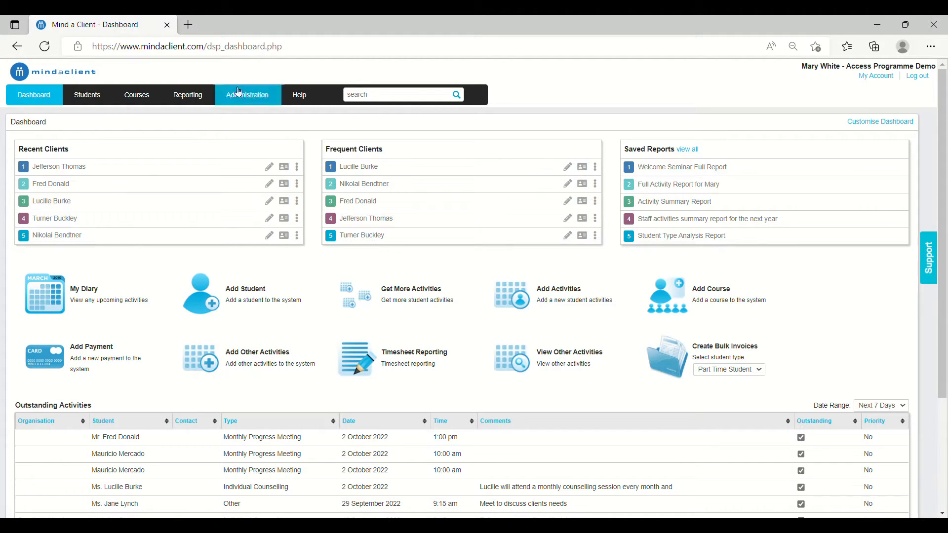
# View the My Diary calendar with its filters, then return to the dashboard and review the shortcuts and outstanding activities
pyautogui.click(64, 295)
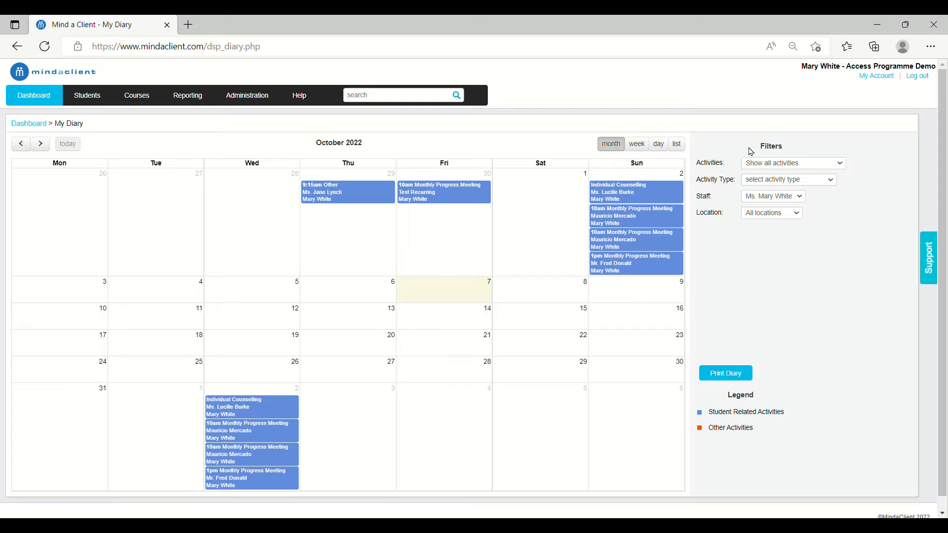
pyautogui.moveTo(752, 148); pyautogui.dragTo(793, 152)
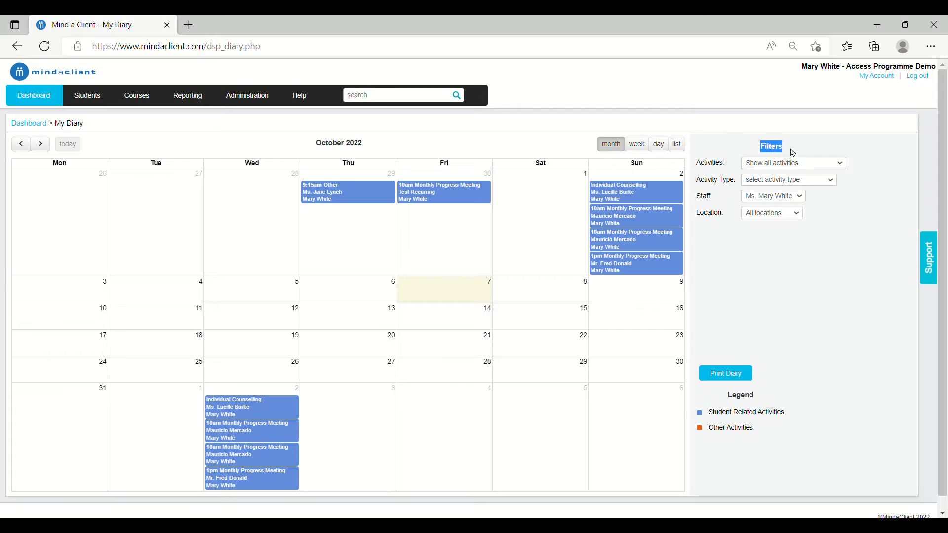
pyautogui.click(42, 102)
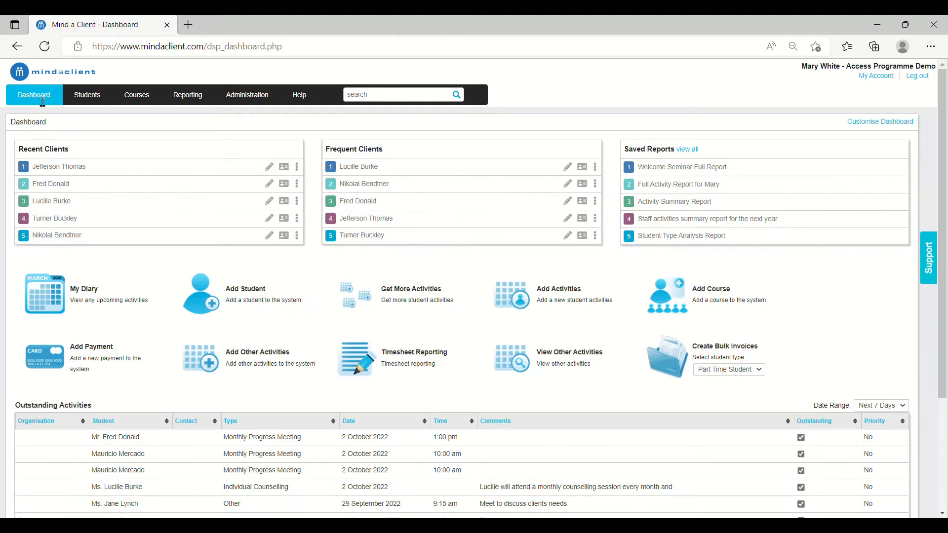
pyautogui.scroll(-3, 40, 214)
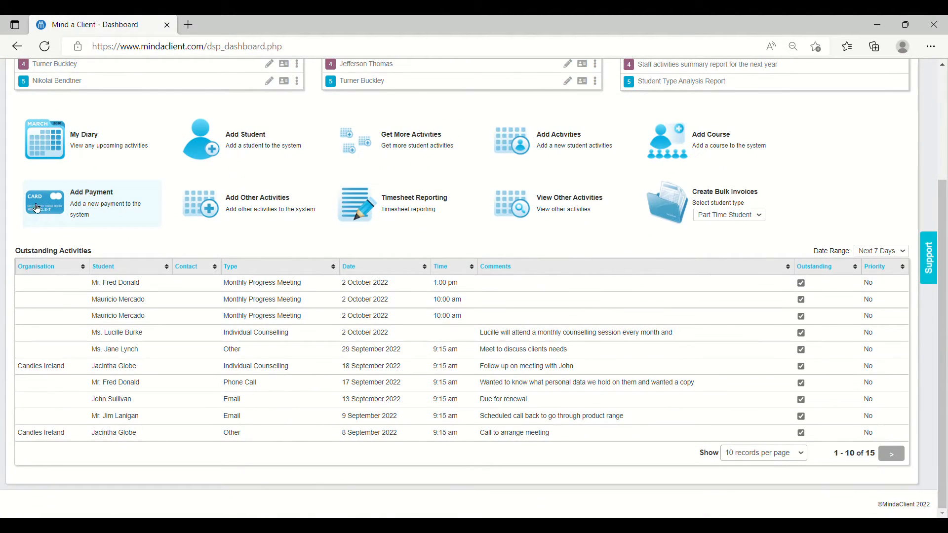
pyautogui.scroll(3, 38, 205)
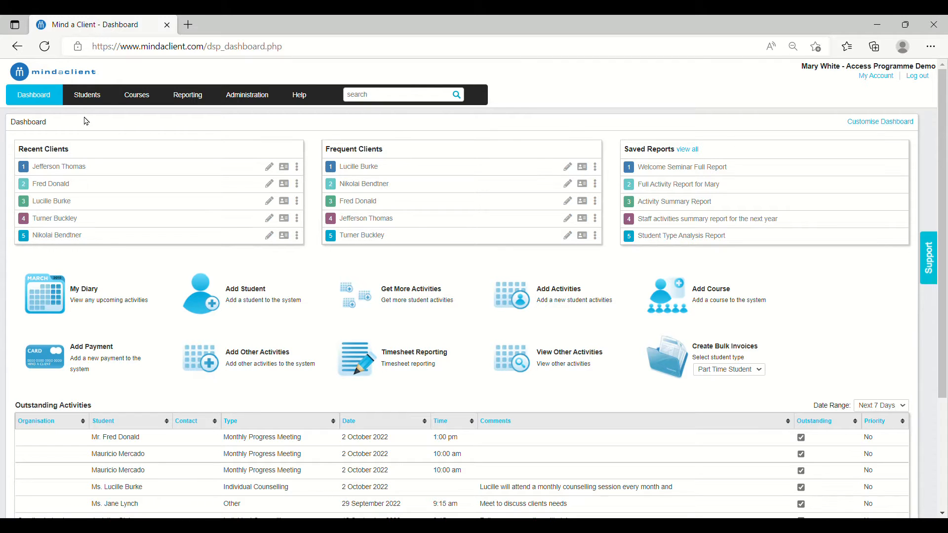
# Search the student records for current students of type Full Time Student
pyautogui.click(85, 93)
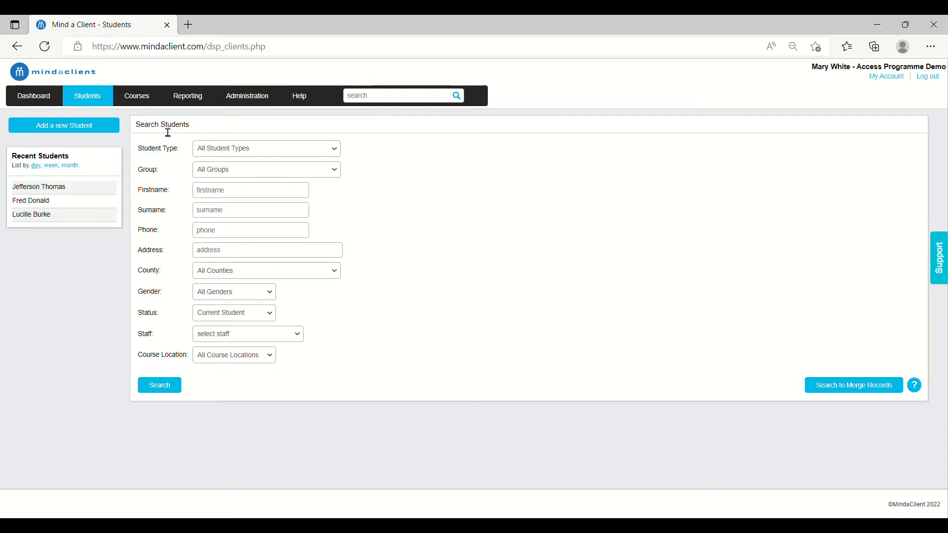
pyautogui.click(235, 151)
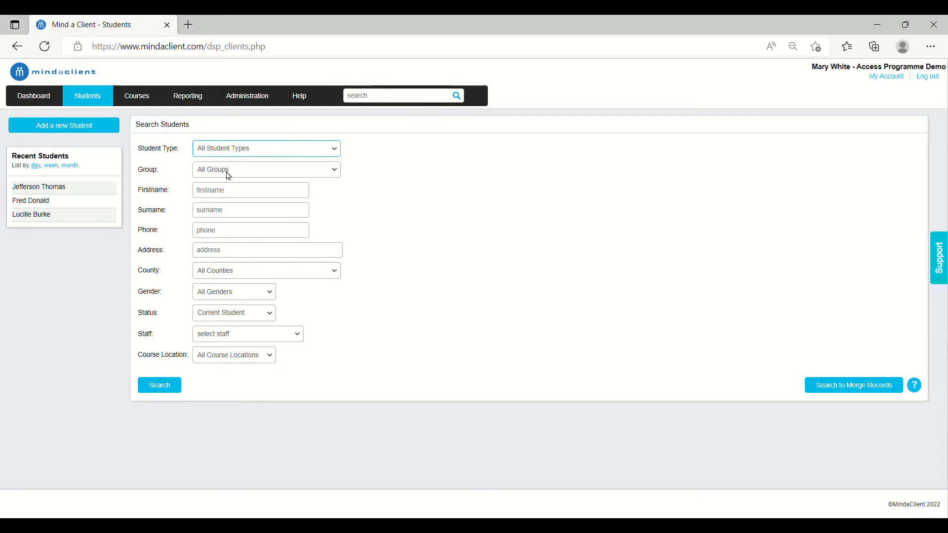
pyautogui.press('Down')
pyautogui.click(162, 386)
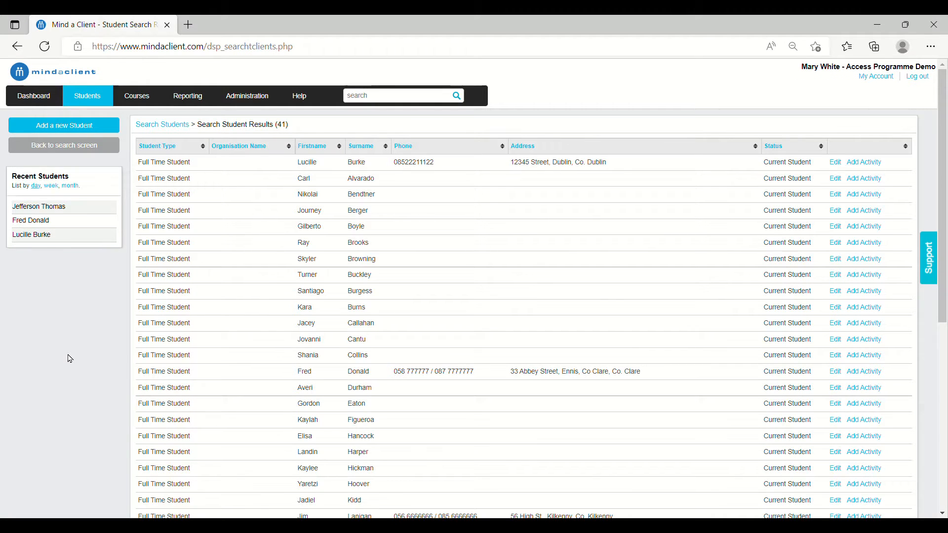
# Look through the student search results and open the first listed student's details
pyautogui.scroll(-4, 70, 360)
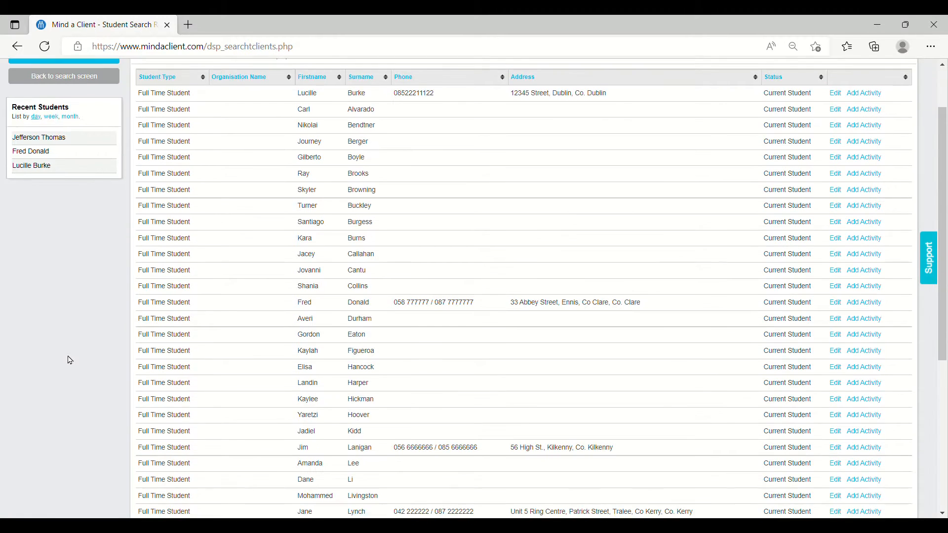
pyautogui.scroll(-2, 70, 360)
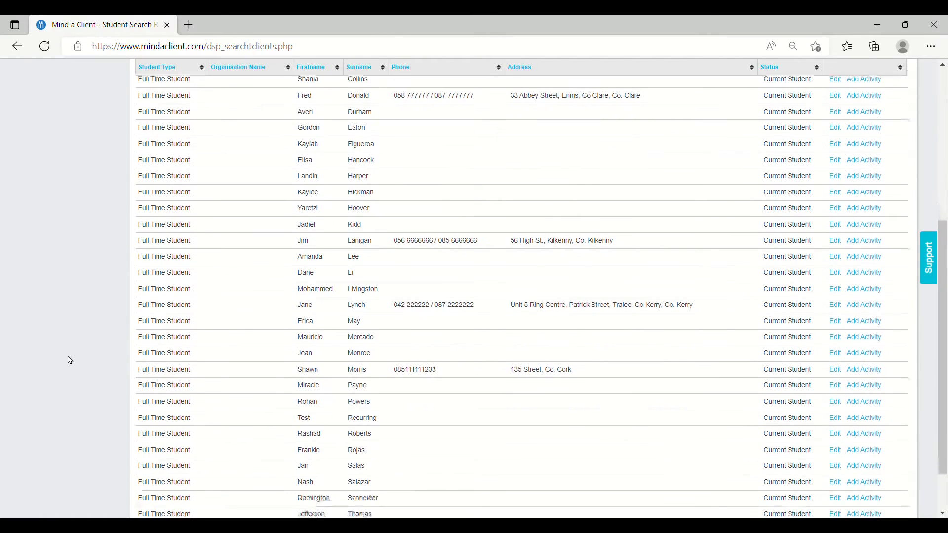
pyautogui.scroll(5, 70, 361)
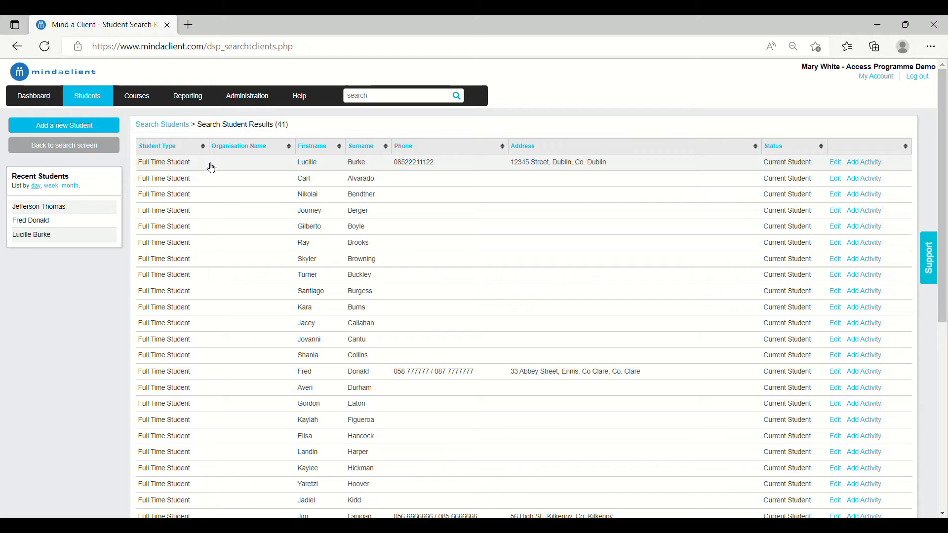
pyautogui.click(212, 167)
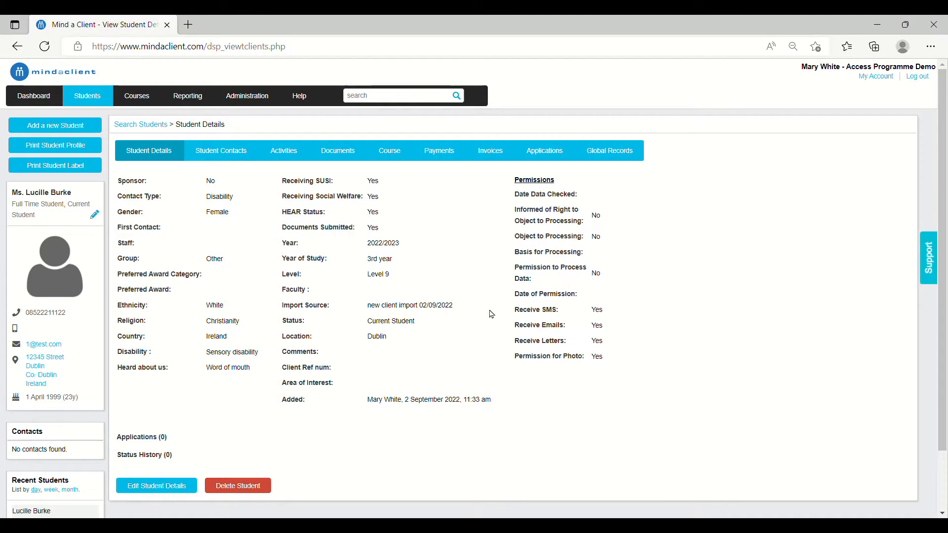
# Open the student's details for editing, review the fields and the ethnicity and country options, and save the record
pyautogui.click(161, 494)
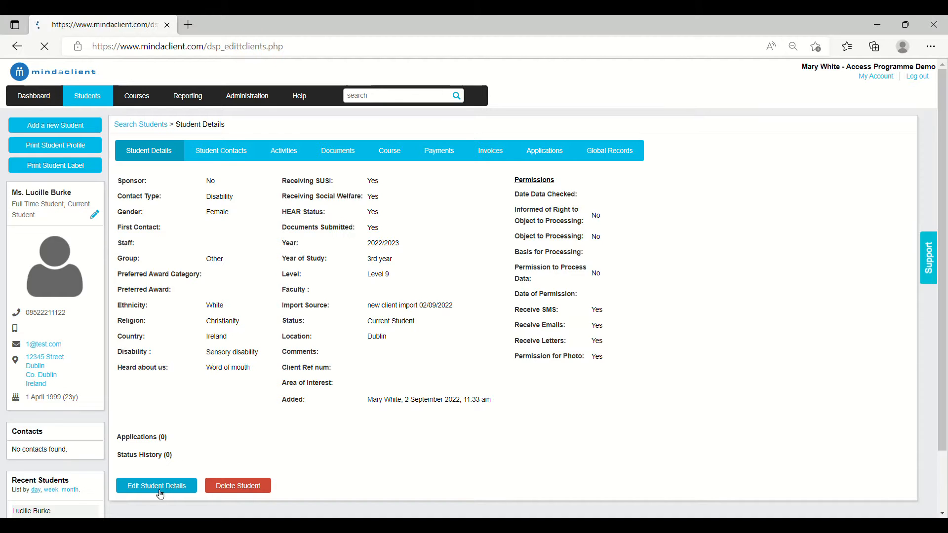
pyautogui.scroll(-1, 282, 242)
pyautogui.scroll(-1, 288, 232)
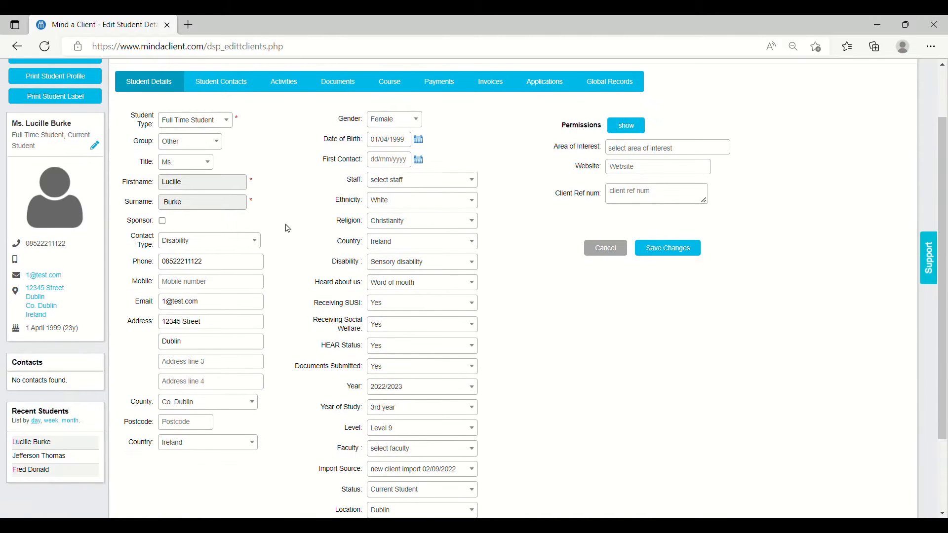
pyautogui.click(211, 127)
pyautogui.click(304, 182)
pyautogui.click(389, 204)
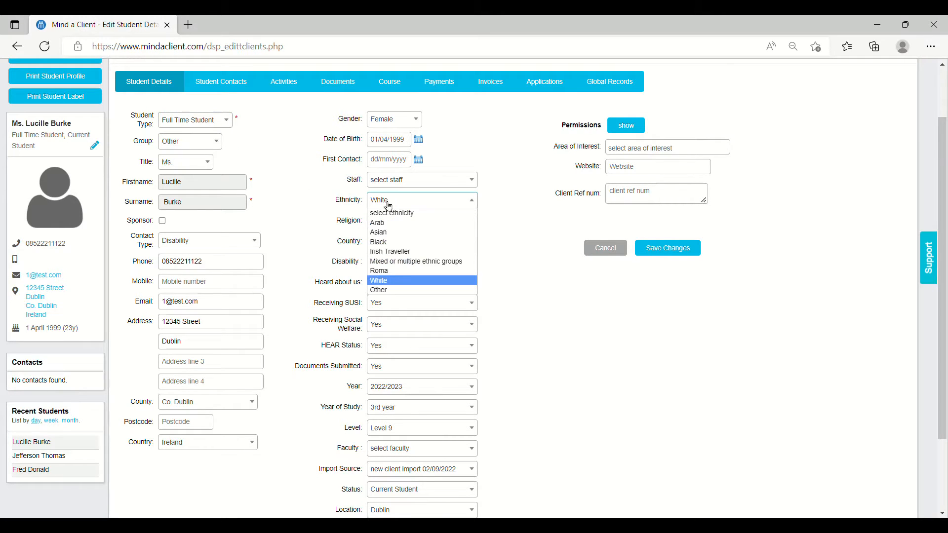
pyautogui.click(317, 215)
pyautogui.click(405, 249)
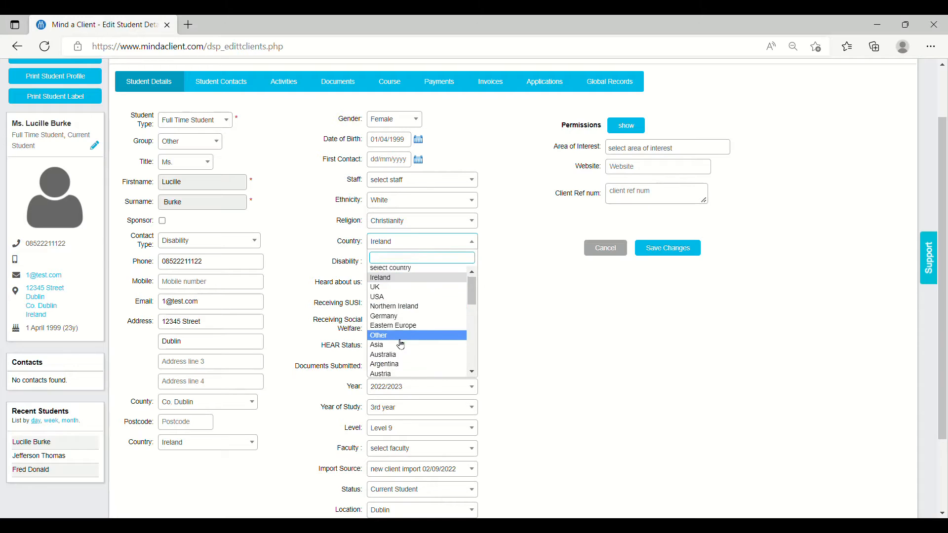
pyautogui.click(286, 314)
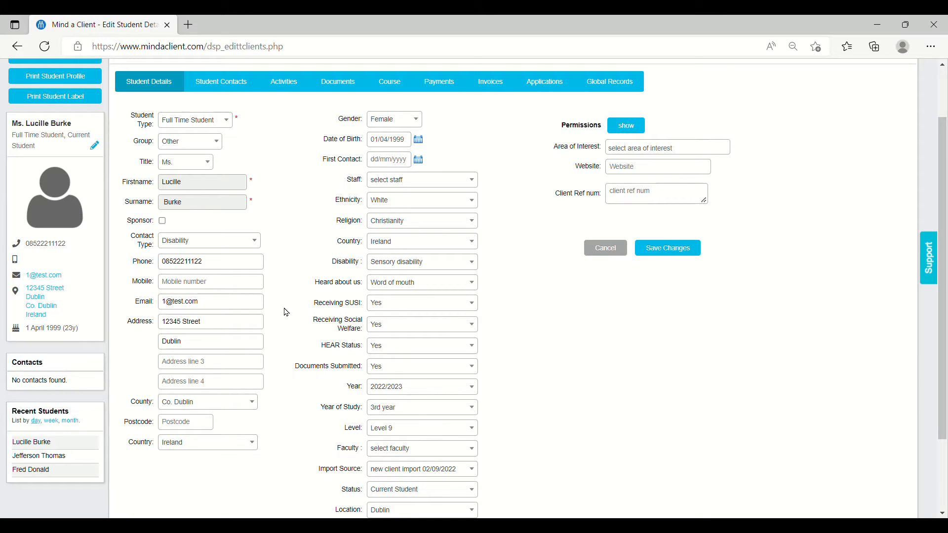
pyautogui.scroll(-1, 286, 313)
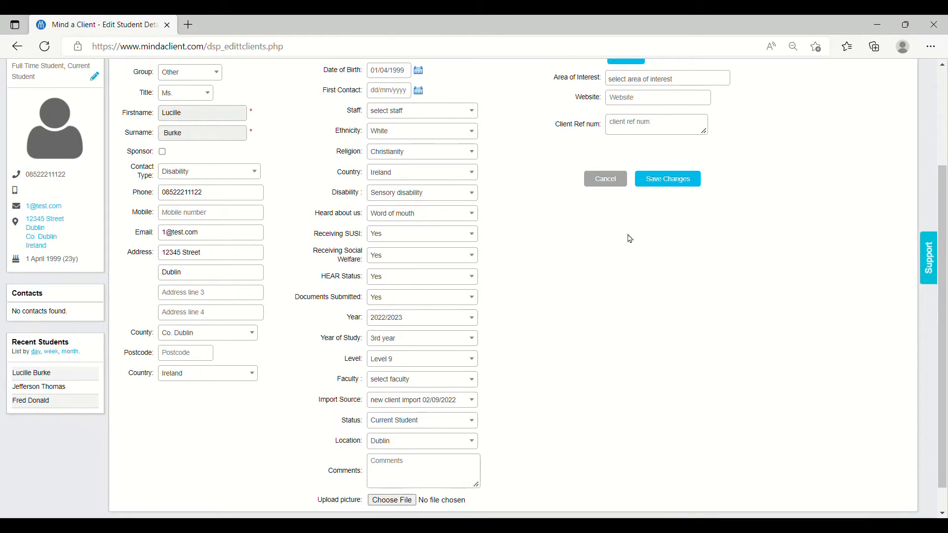
pyautogui.click(679, 187)
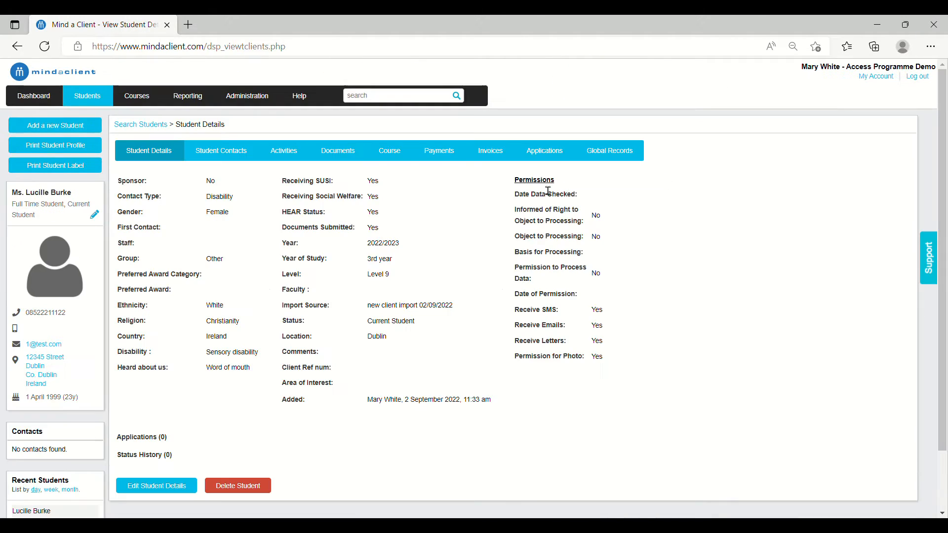
# View the student's contacts and activities, then open the Individual Counselling activity dated 2 October 2022
pyautogui.click(230, 154)
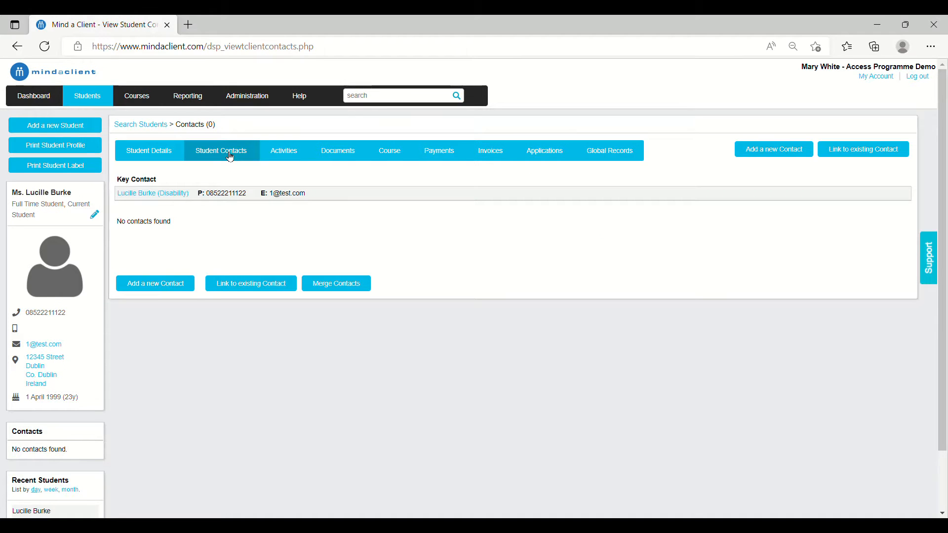
pyautogui.click(294, 156)
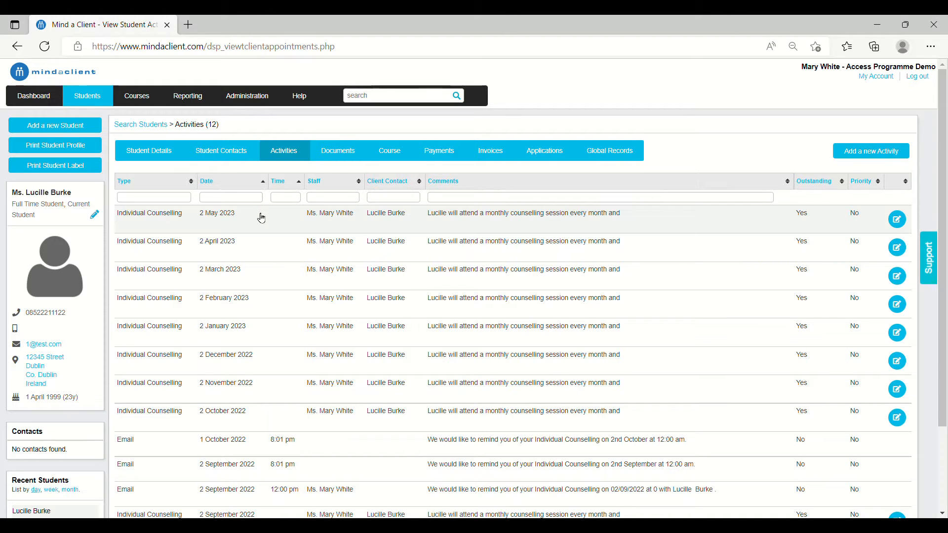
pyautogui.click(267, 417)
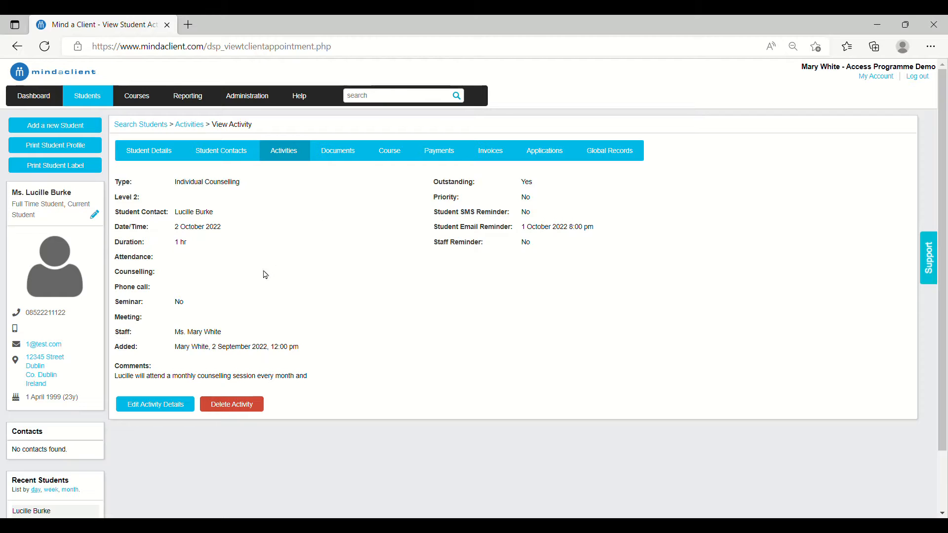
# Edit the counselling activity, rescheduling it to 14 October 2022 at 9:00 am, and save the changes
pyautogui.click(161, 408)
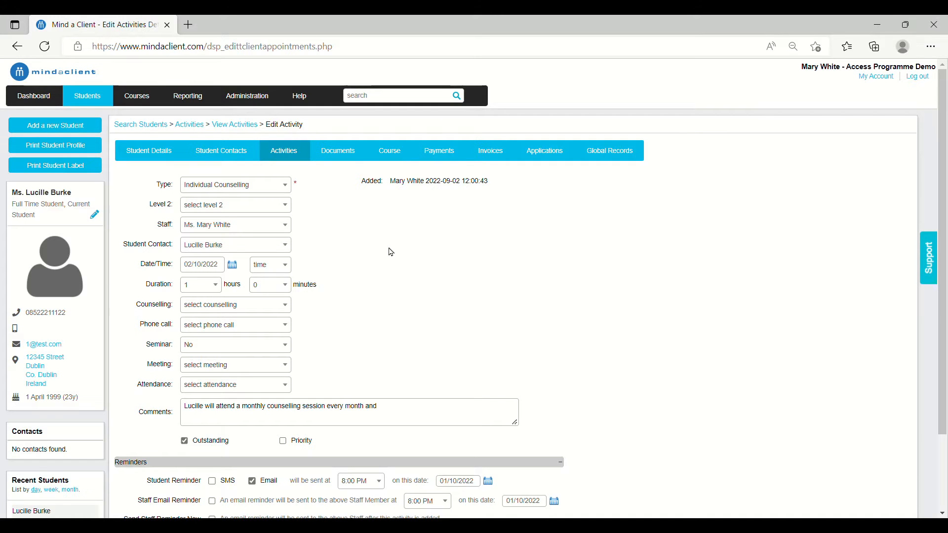
pyautogui.scroll(-2, 391, 252)
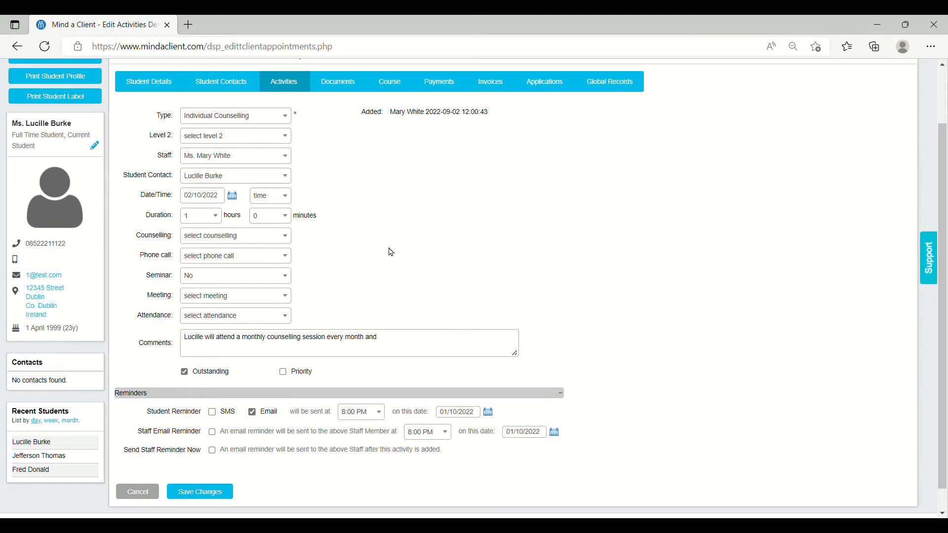
pyautogui.scroll(-1, 390, 253)
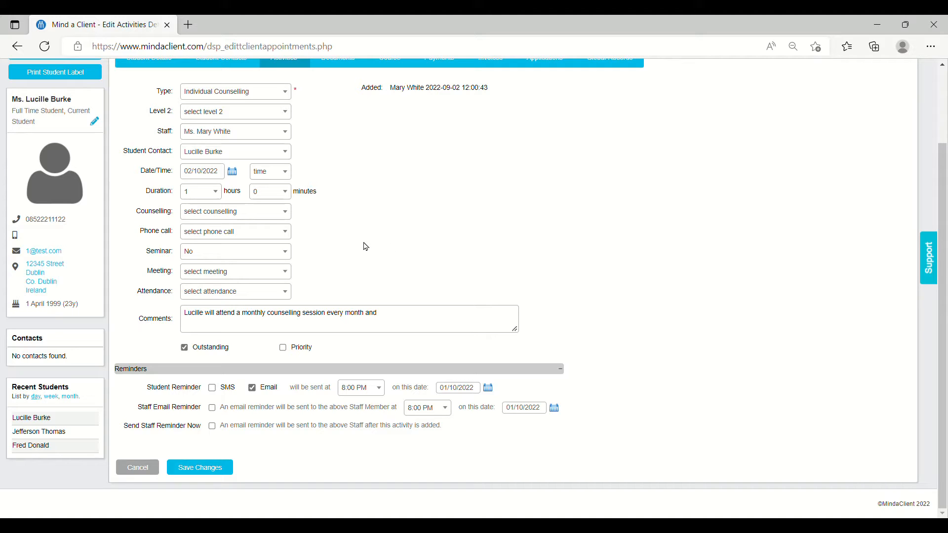
pyautogui.click(213, 390)
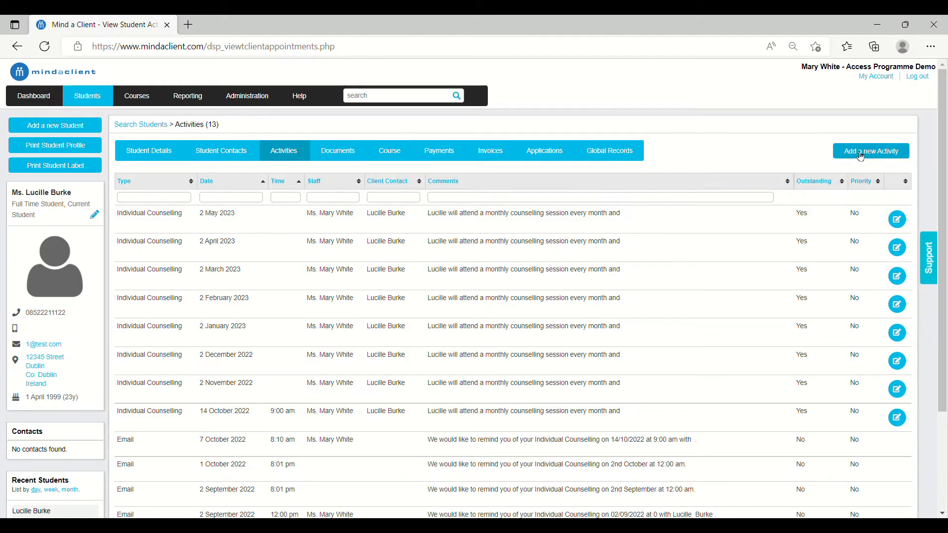
# Start a new activity of type Individual Counselling, keeping the preselected staff member and choosing the student as the student contact
pyautogui.click(860, 157)
pyautogui.click(254, 193)
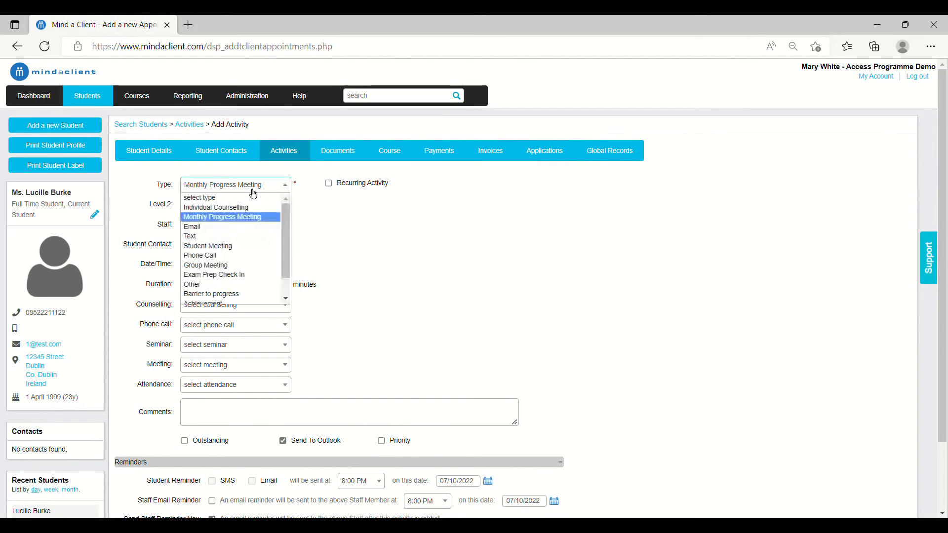
pyautogui.click(234, 209)
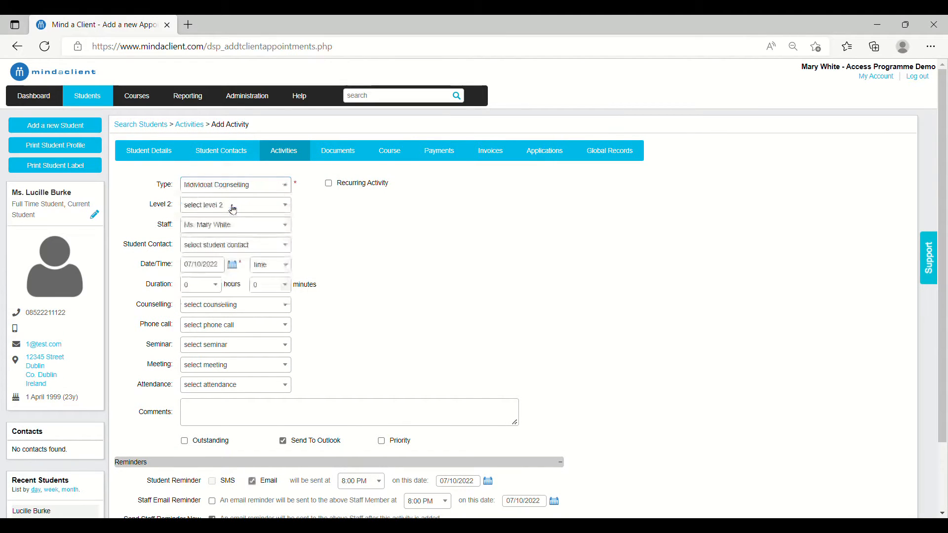
pyautogui.click(233, 224)
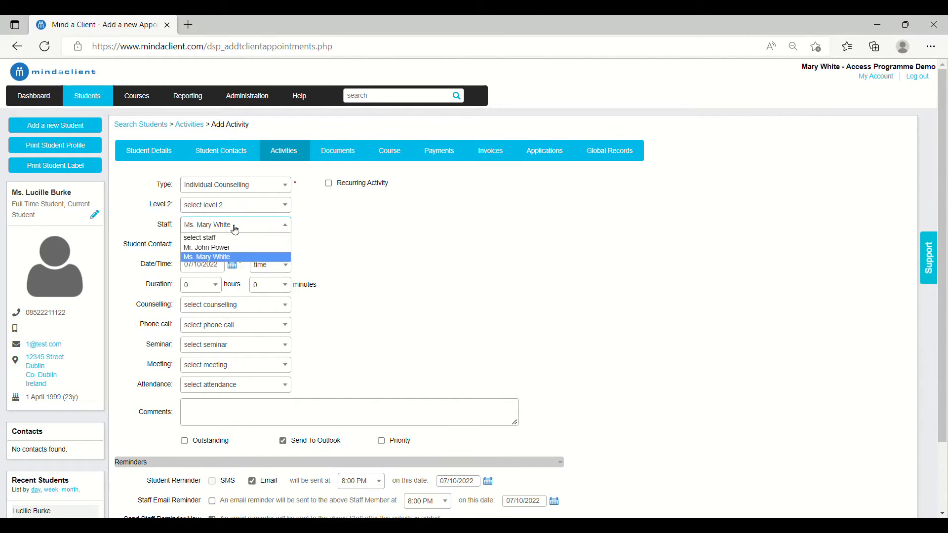
pyautogui.click(212, 258)
pyautogui.click(212, 245)
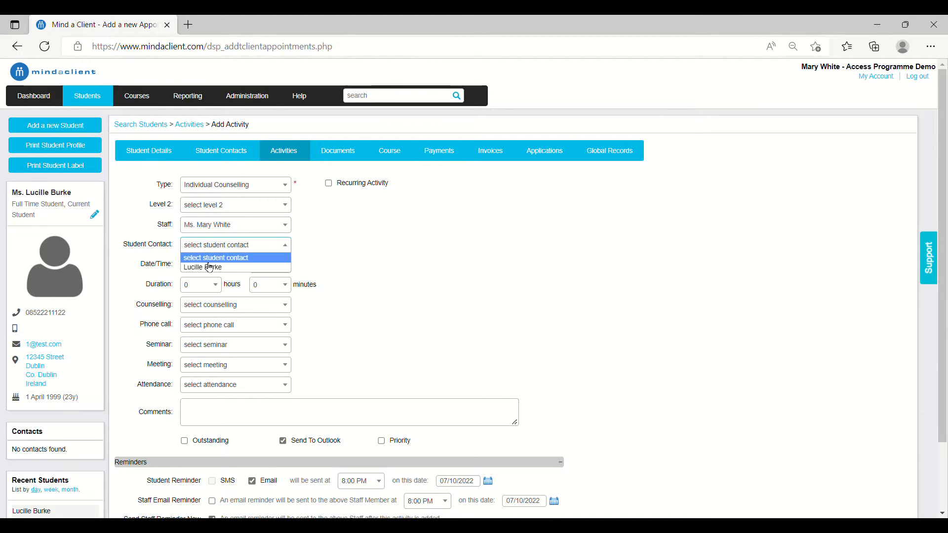
pyautogui.click(208, 269)
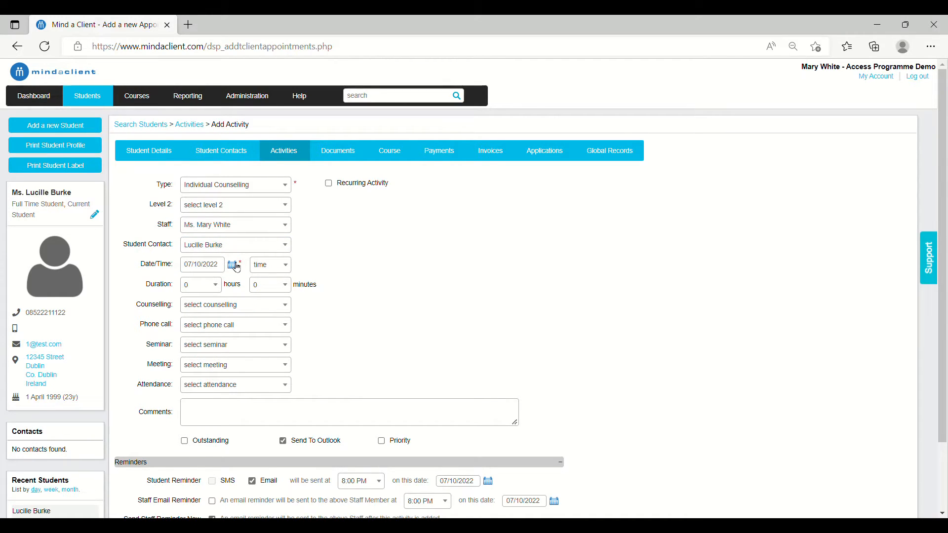
# Schedule the new counselling activity for 21/10/2022 at 10:00
pyautogui.click(235, 267)
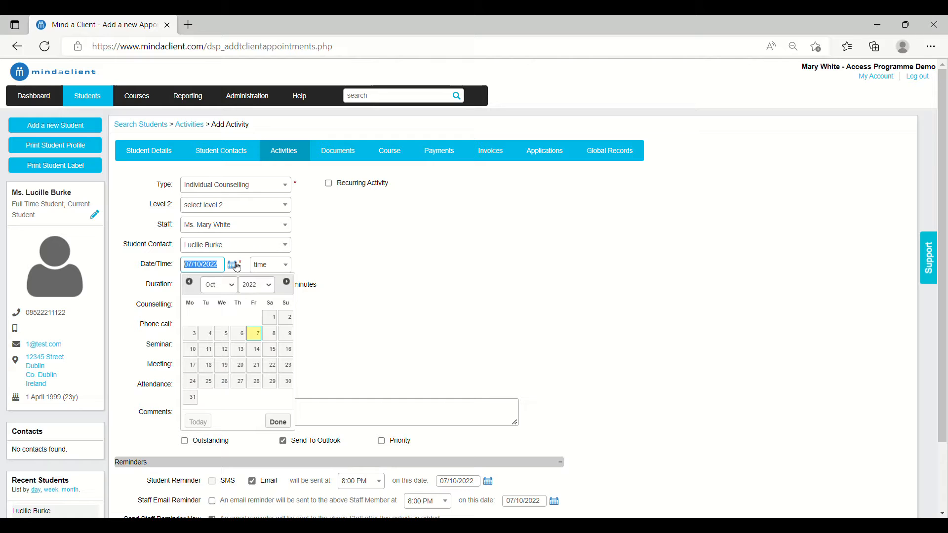
pyautogui.click(258, 367)
pyautogui.click(272, 266)
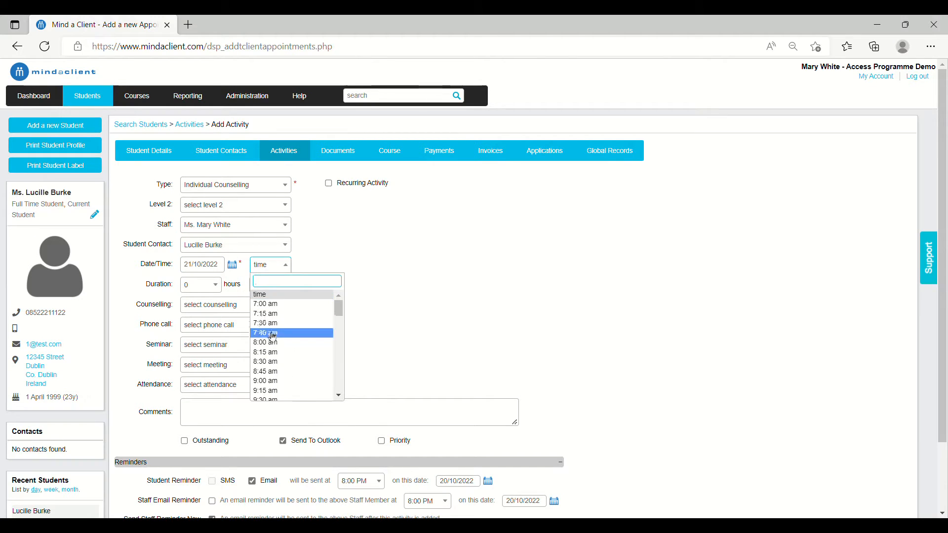
pyautogui.scroll(-1, 266, 395)
pyautogui.click(266, 386)
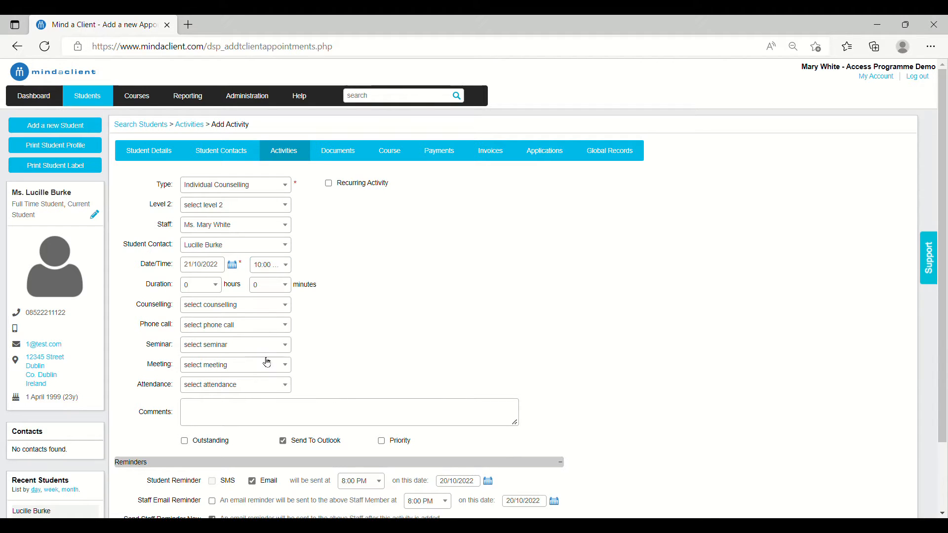
# Set the new counselling activity's duration to 1 hour
pyautogui.click(211, 283)
pyautogui.click(199, 324)
pyautogui.click(201, 307)
pyautogui.click(362, 305)
pyautogui.scroll(-2, 362, 306)
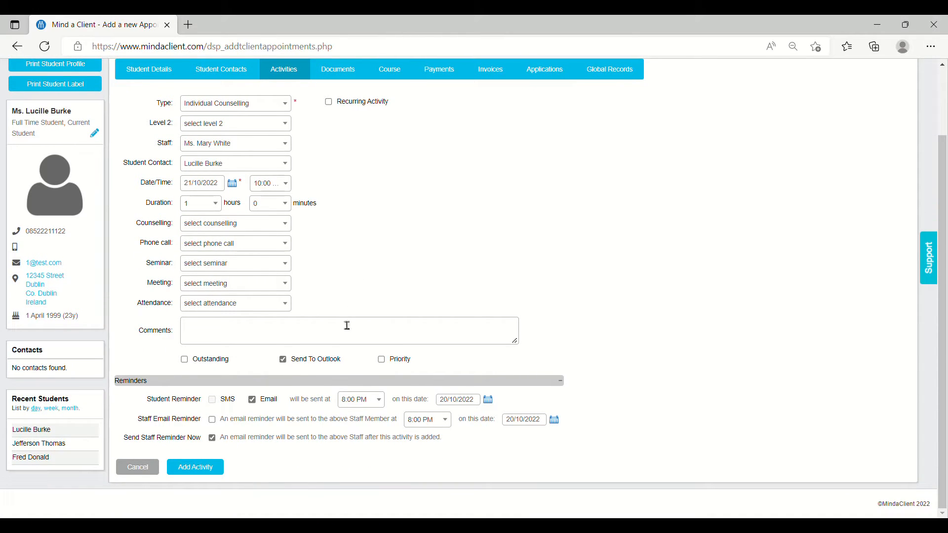
# Mark the new activity as outstanding and configure the student reminder with email off, timed for 9:00 AM on 21/10/2022
pyautogui.click(185, 362)
pyautogui.click(252, 400)
pyautogui.click(375, 401)
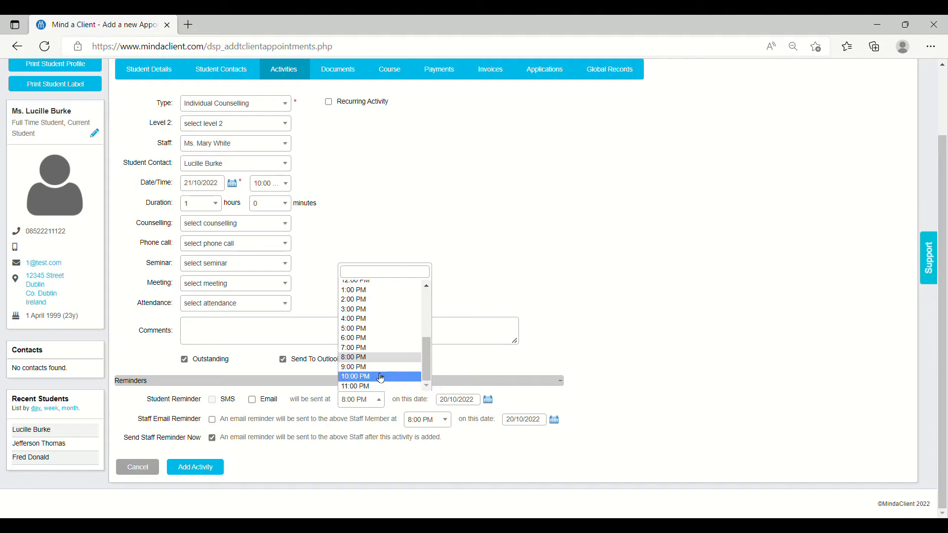
pyautogui.scroll(5, 380, 379)
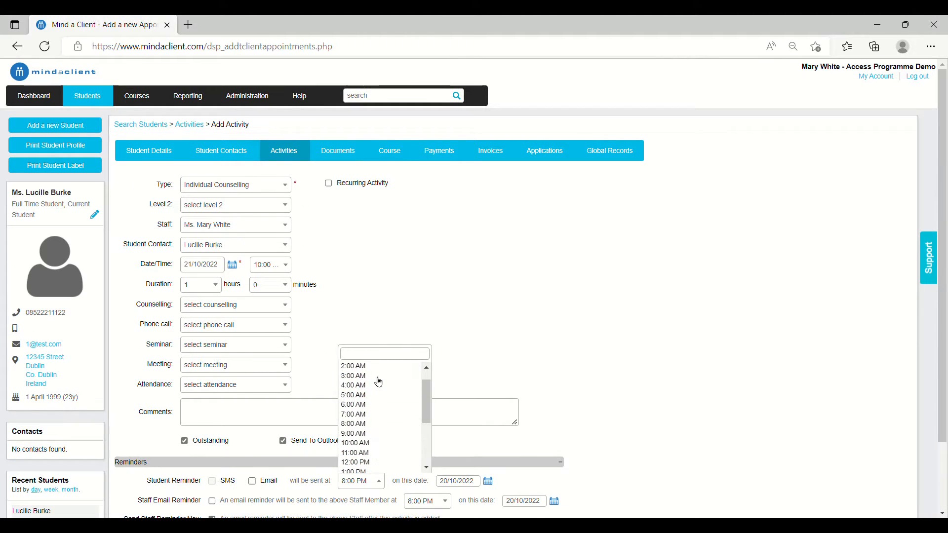
pyautogui.click(367, 434)
pyautogui.scroll(-2, 449, 410)
pyautogui.click(449, 409)
pyautogui.click(509, 344)
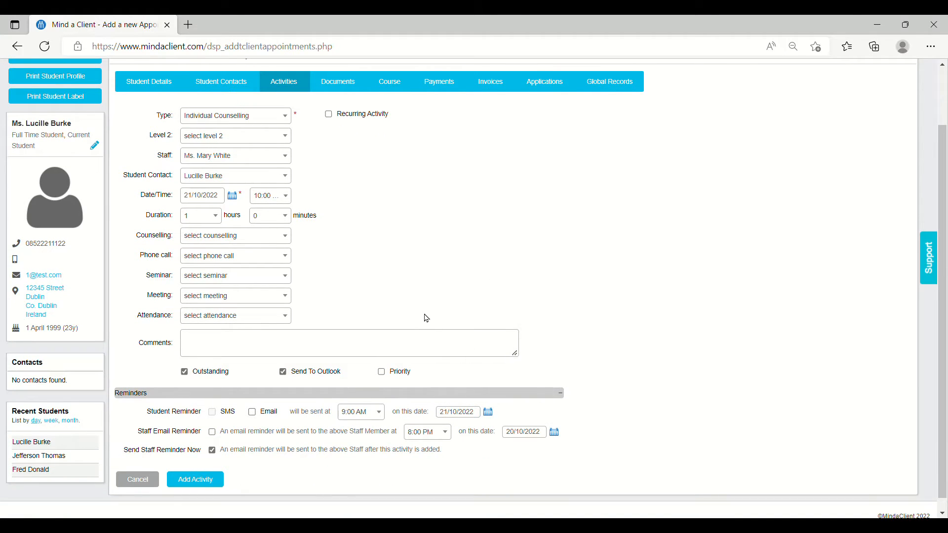
# Enable the staff email reminder and add the counselling activity to the student's record
pyautogui.scroll(-1, 427, 319)
pyautogui.click(213, 421)
pyautogui.click(208, 467)
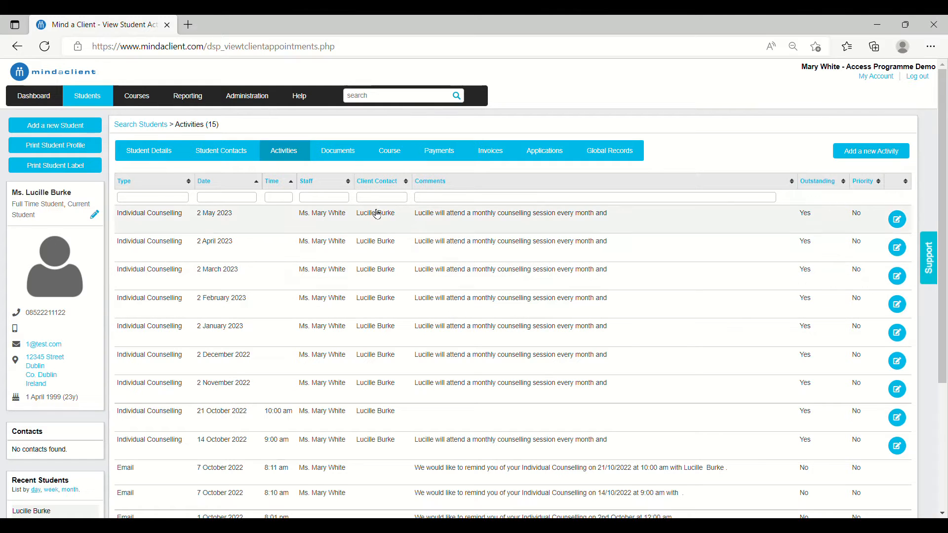
# Review the student's documents, courses, invoices, applications and global records
pyautogui.click(344, 154)
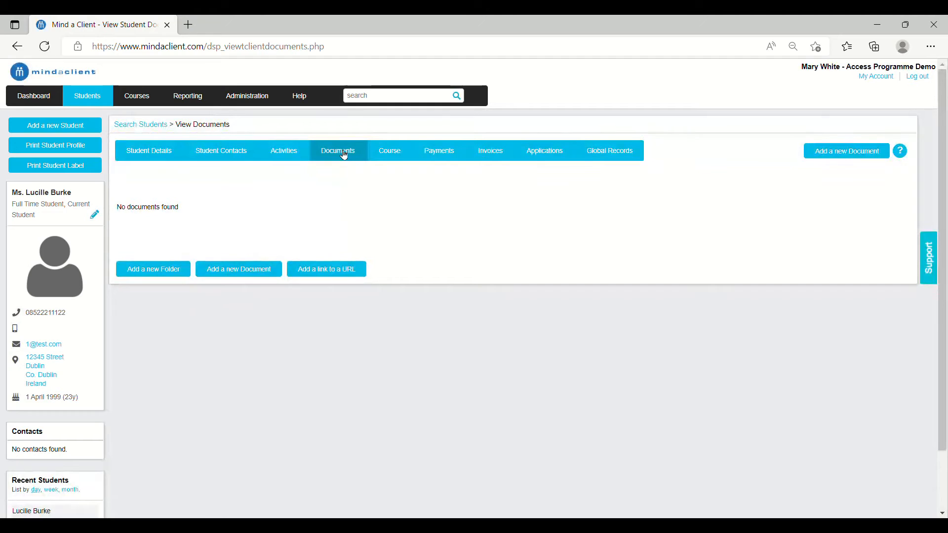
pyautogui.click(394, 154)
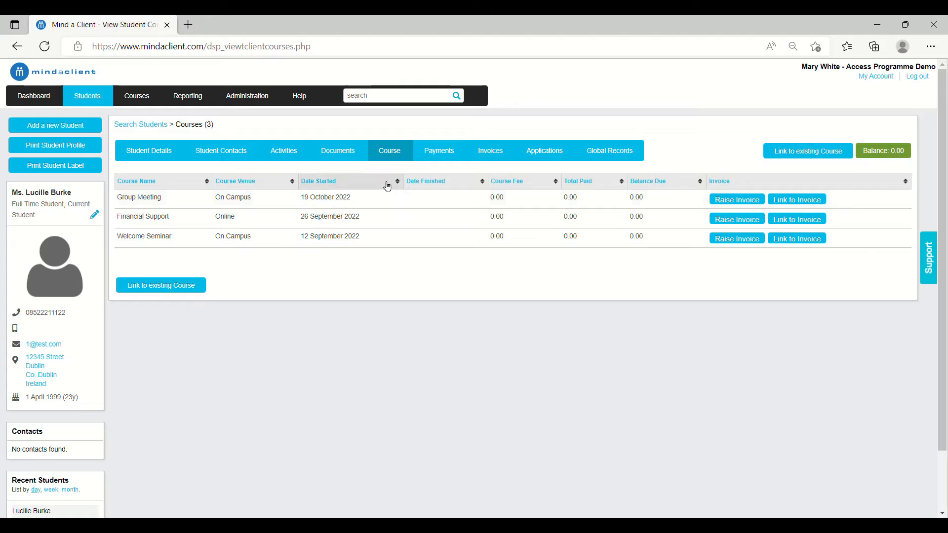
pyautogui.moveTo(433, 152); pyautogui.dragTo(484, 152)
pyautogui.click(486, 151)
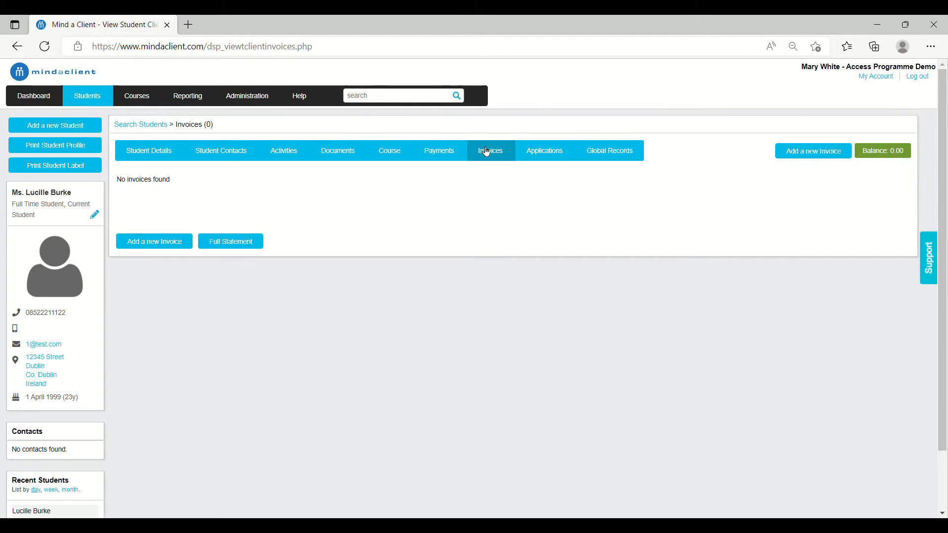
pyautogui.click(535, 157)
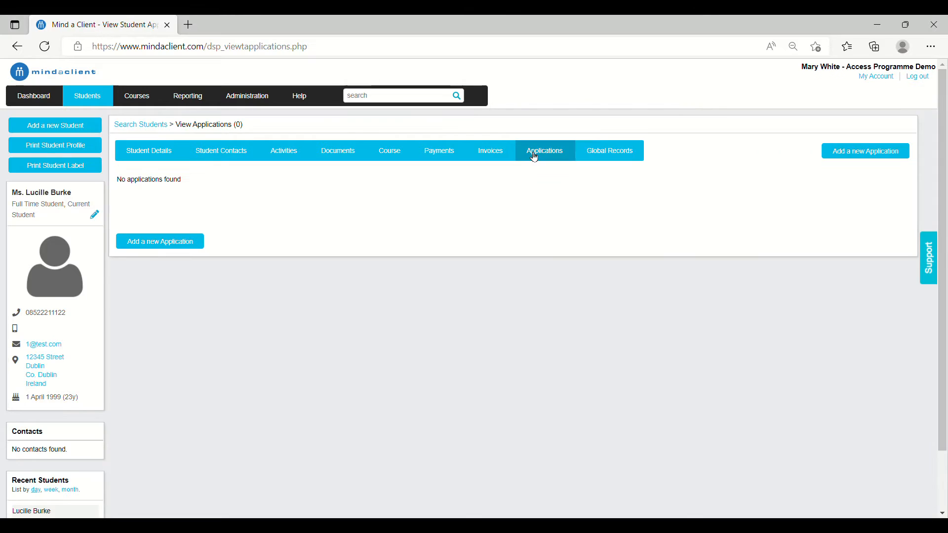
pyautogui.click(607, 156)
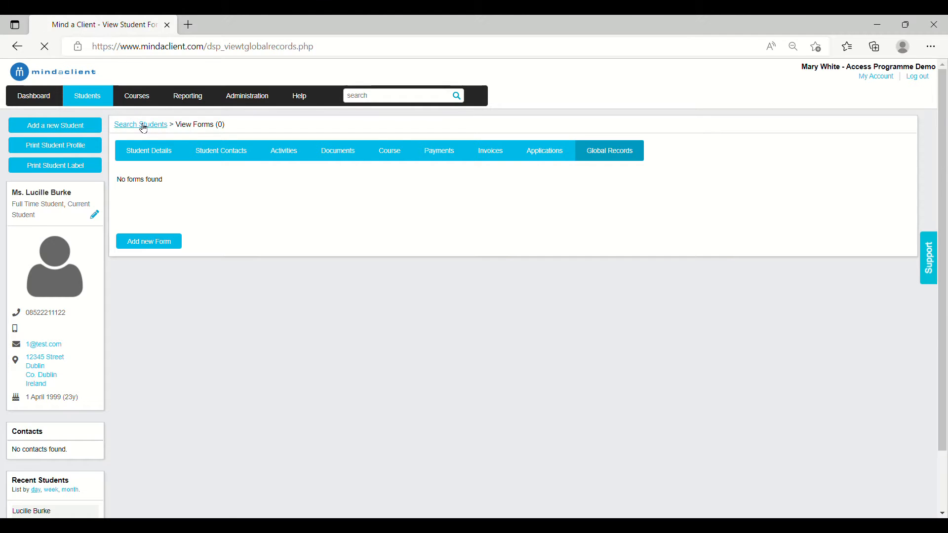
# Start a new student record from the student search page and set the student type to Part Time Student
pyautogui.click(142, 125)
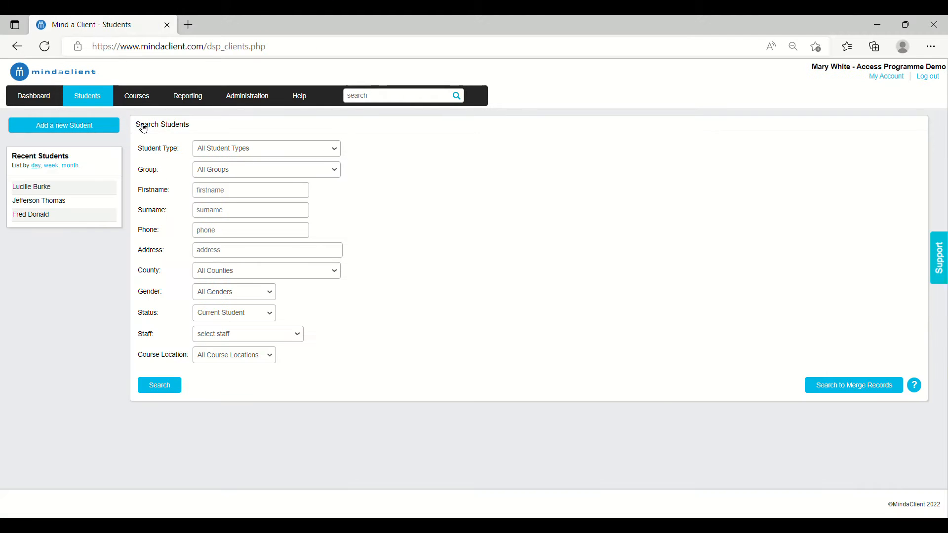
pyautogui.click(58, 125)
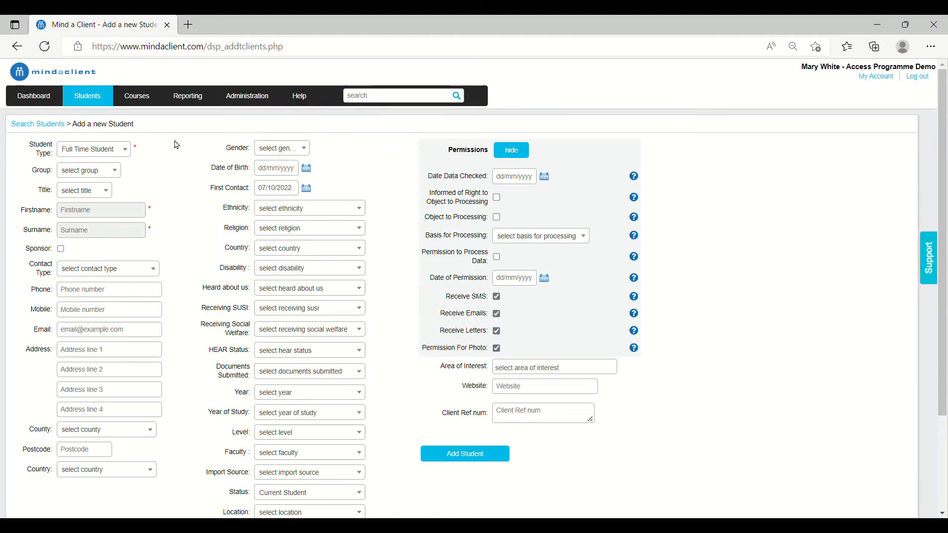
pyautogui.scroll(-1, 180, 149)
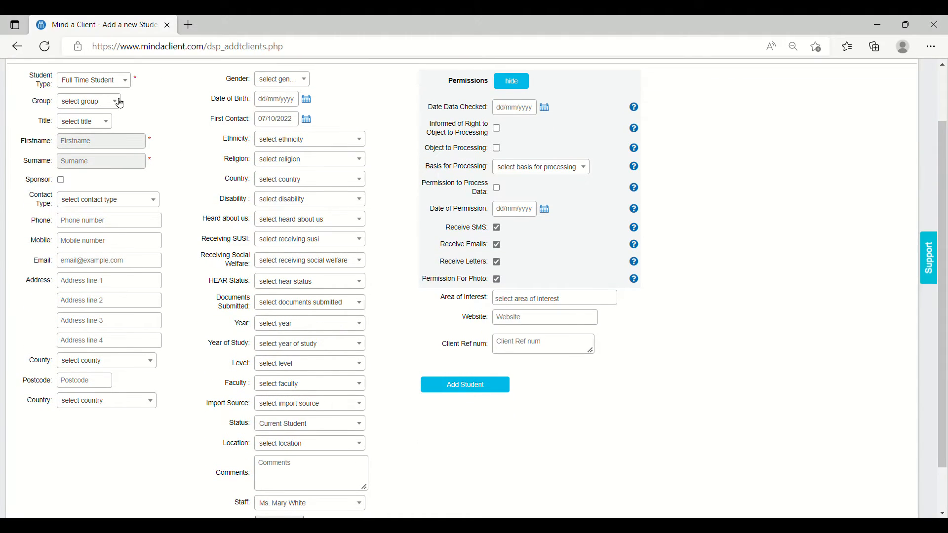
pyautogui.click(117, 83)
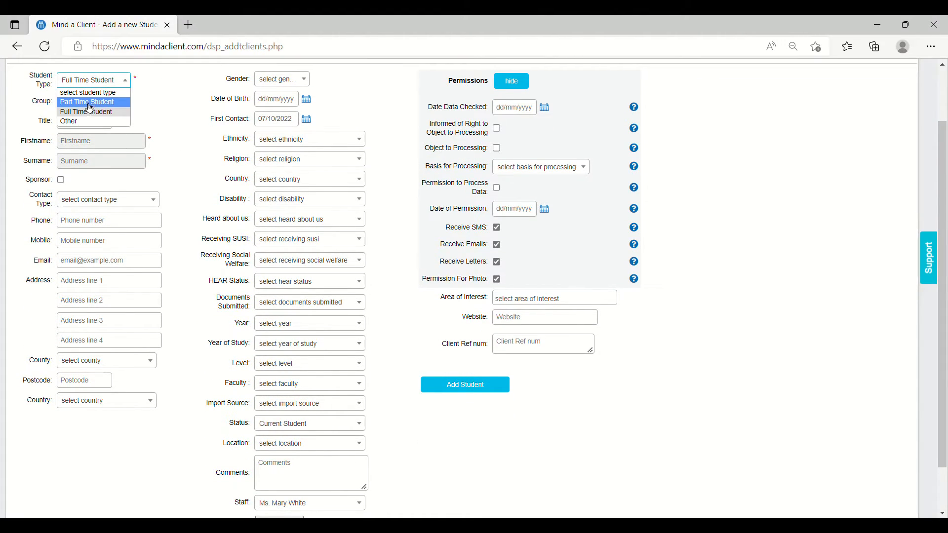
pyautogui.click(123, 113)
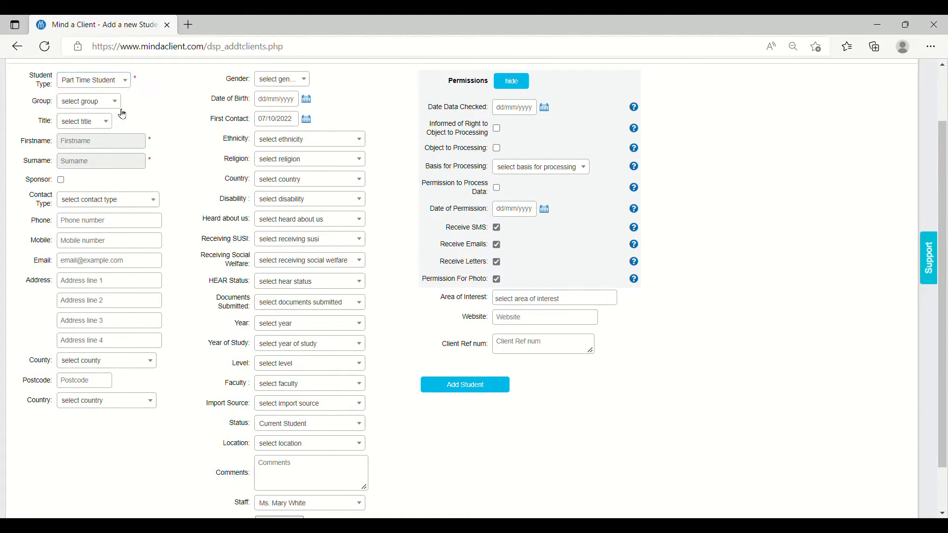
# Set the new student's disability to Sensory disability and Receiving SUSI to Yes, keeping the status as Current Student
pyautogui.click(301, 196)
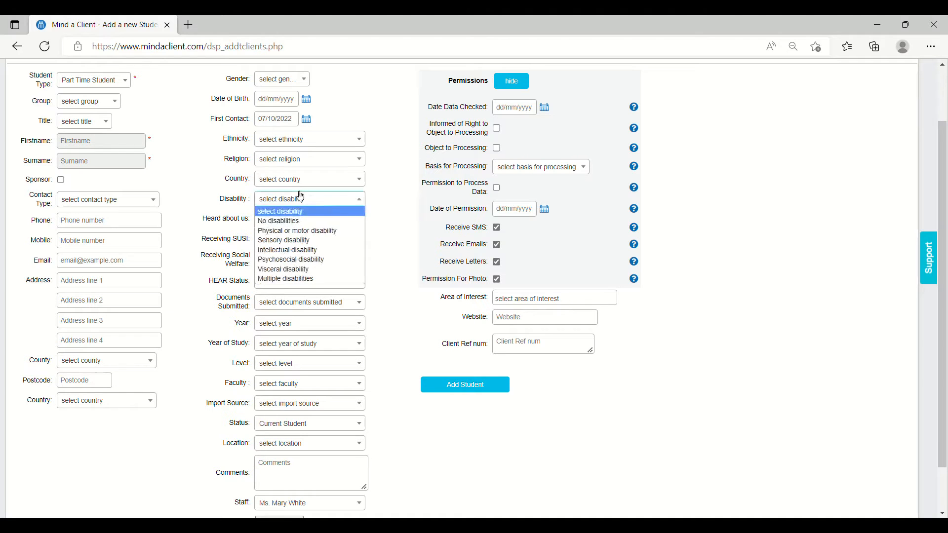
pyautogui.click(302, 243)
pyautogui.click(302, 239)
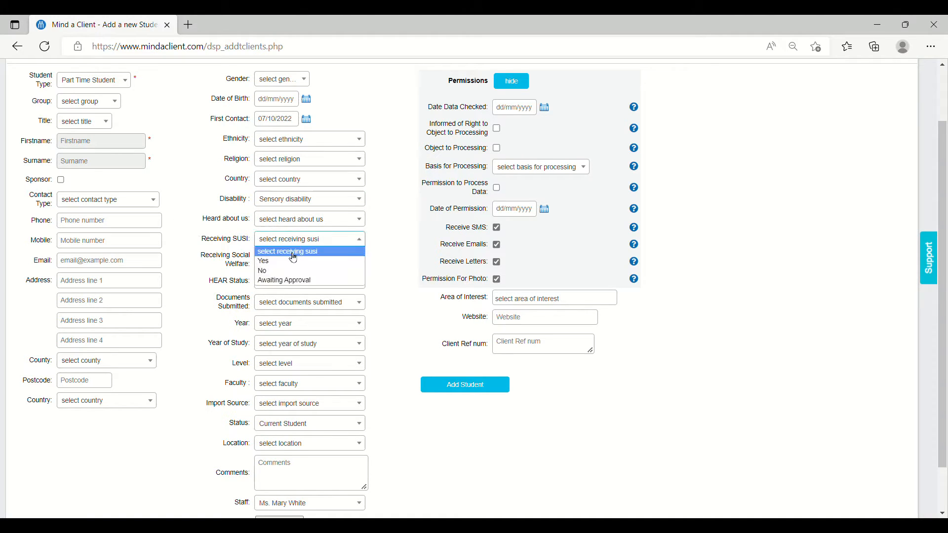
pyautogui.click(295, 255)
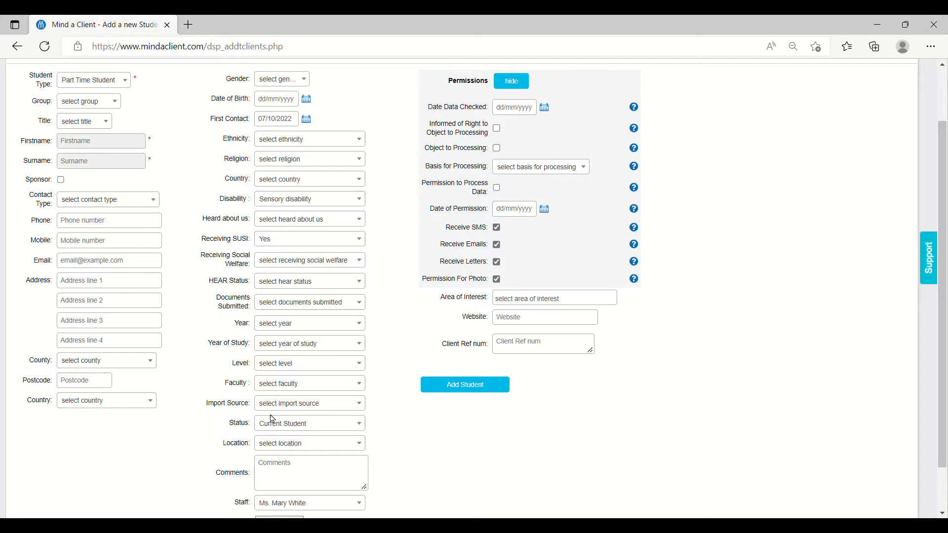
pyautogui.click(289, 430)
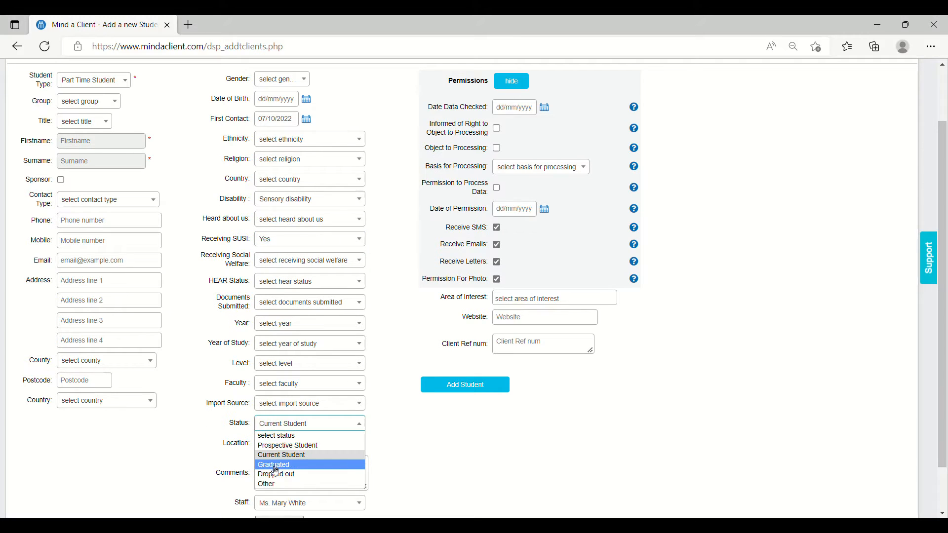
pyautogui.click(274, 456)
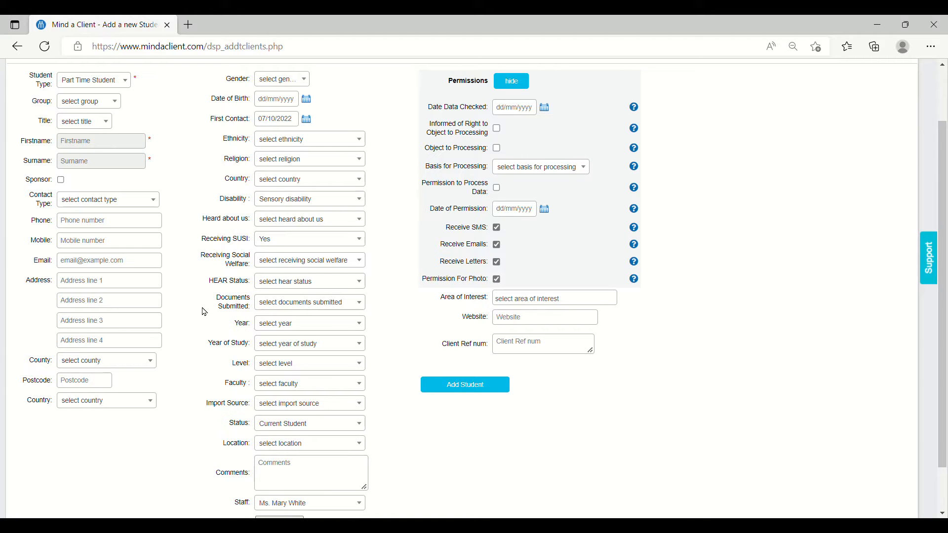
# View the administration options and return to the student search page
pyautogui.scroll(2, 204, 312)
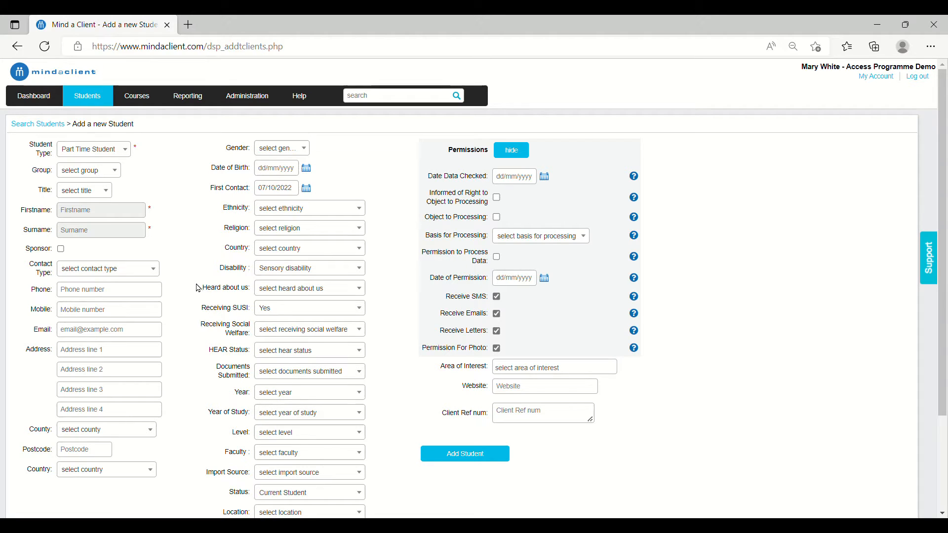
pyautogui.click(247, 96)
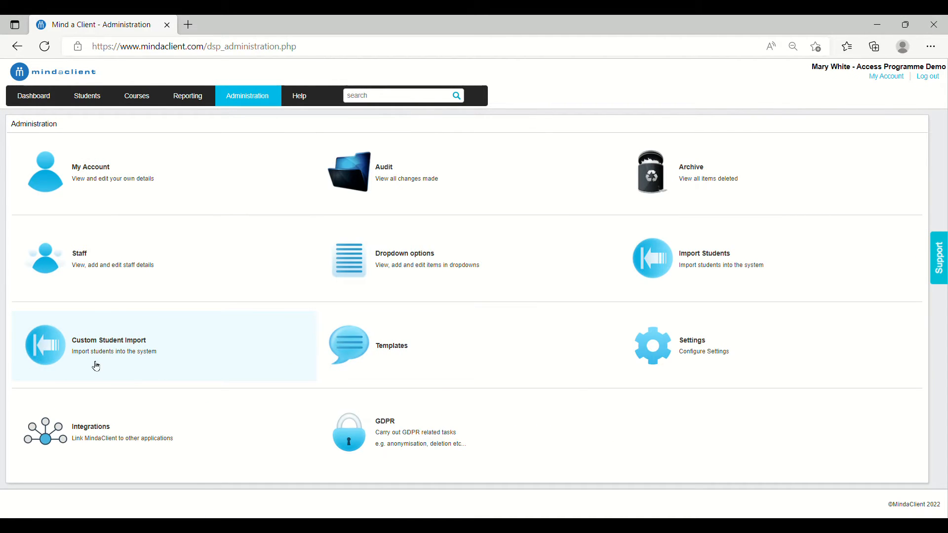
pyautogui.click(83, 97)
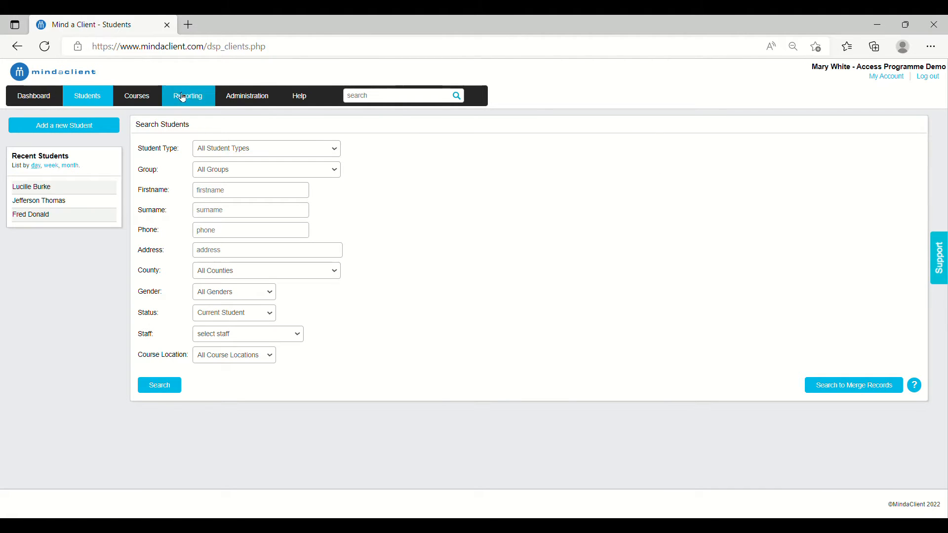
# Search for all active courses and open the details of the Group Meeting course
pyautogui.click(144, 97)
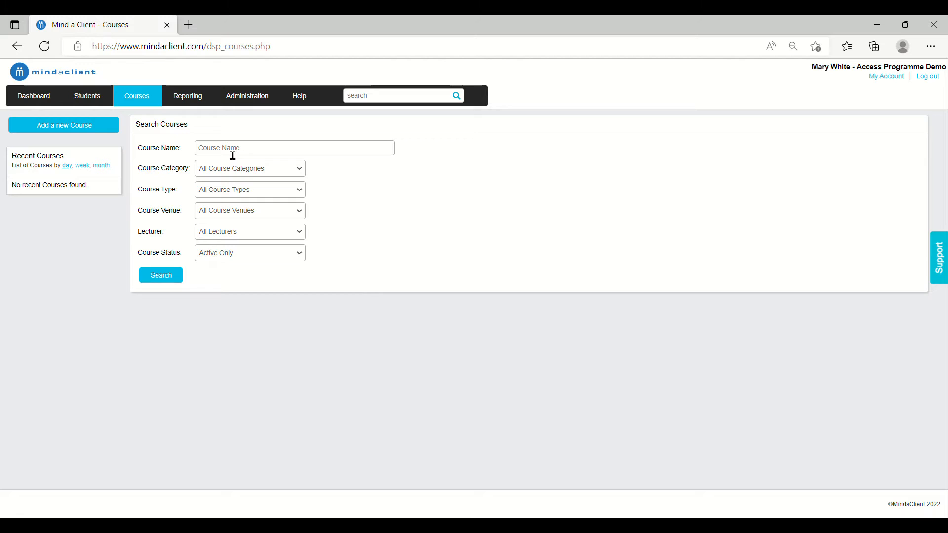
pyautogui.click(169, 280)
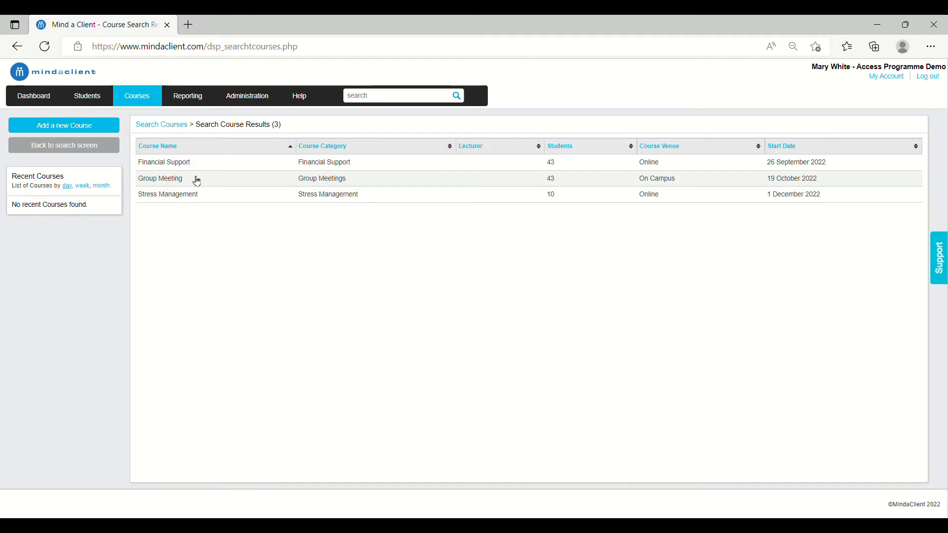
pyautogui.click(197, 180)
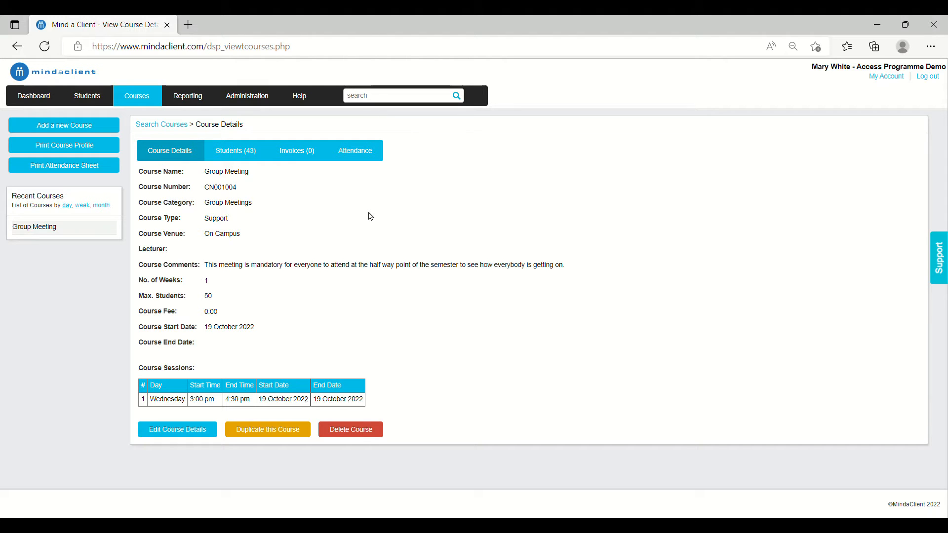
# Look through the list of students enrolled on the Group Meeting course
pyautogui.click(246, 156)
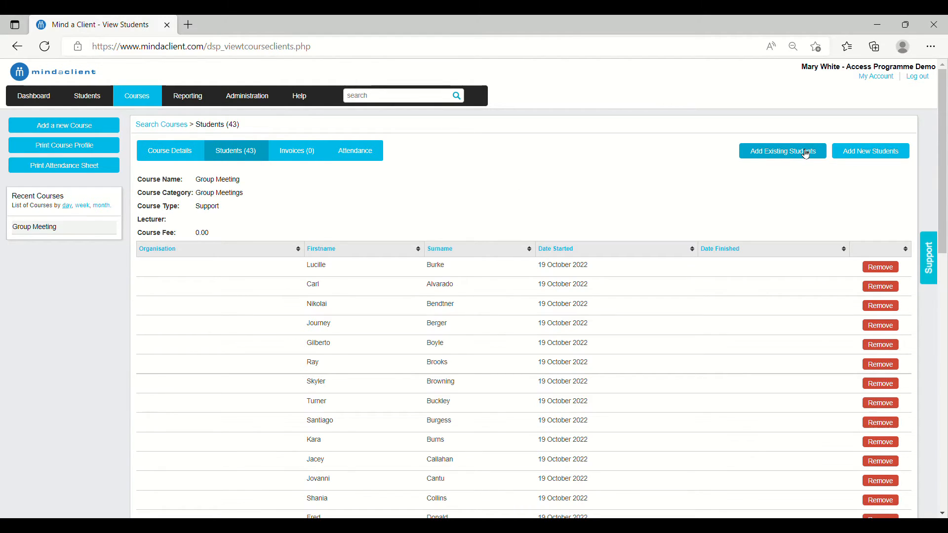
pyautogui.scroll(-5, 803, 154)
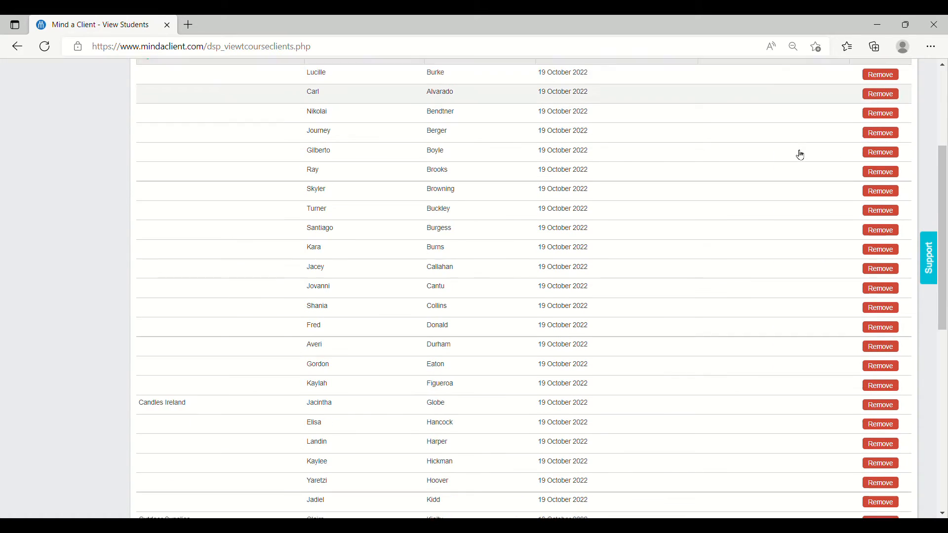
pyautogui.scroll(-2, 800, 154)
pyautogui.scroll(7, 793, 153)
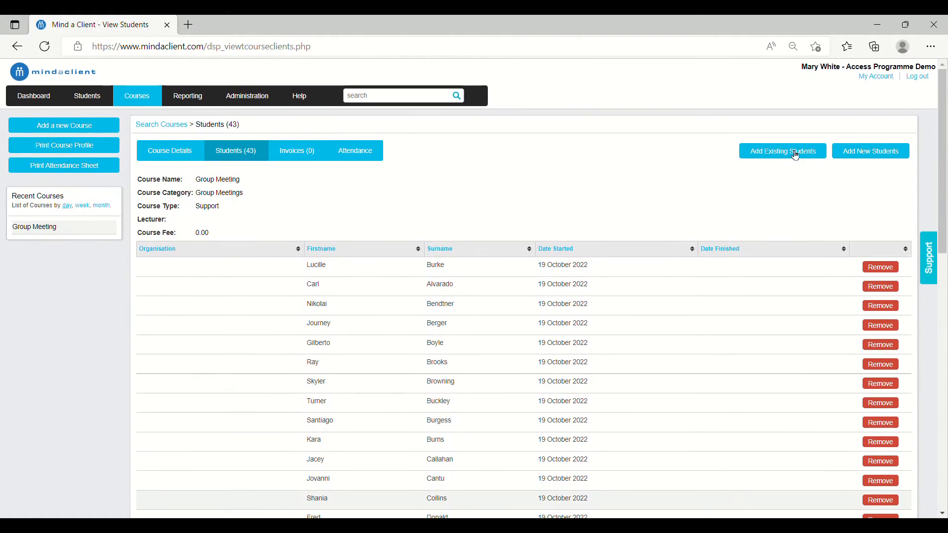
# View the Group Meeting attendance list and the options for updating attendance for all students, without choosing one
pyautogui.click(359, 157)
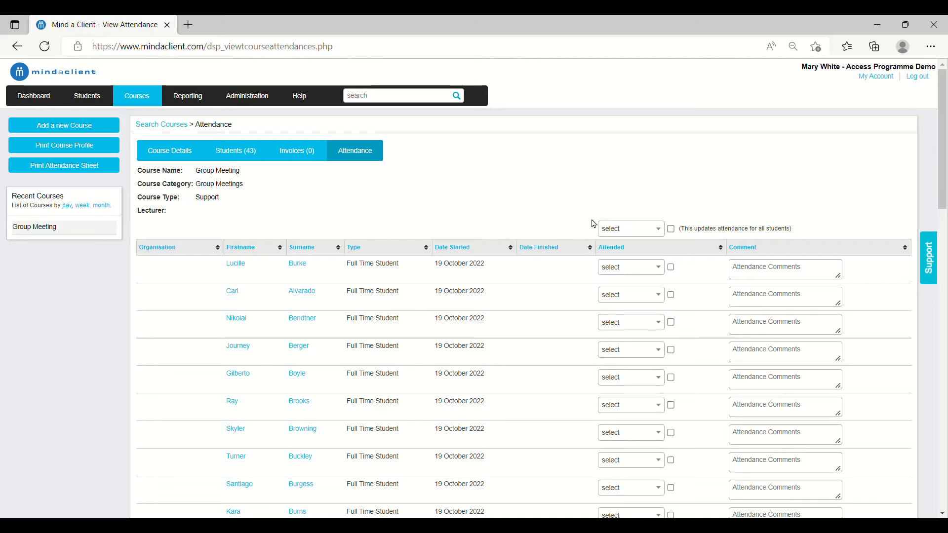
pyautogui.click(617, 229)
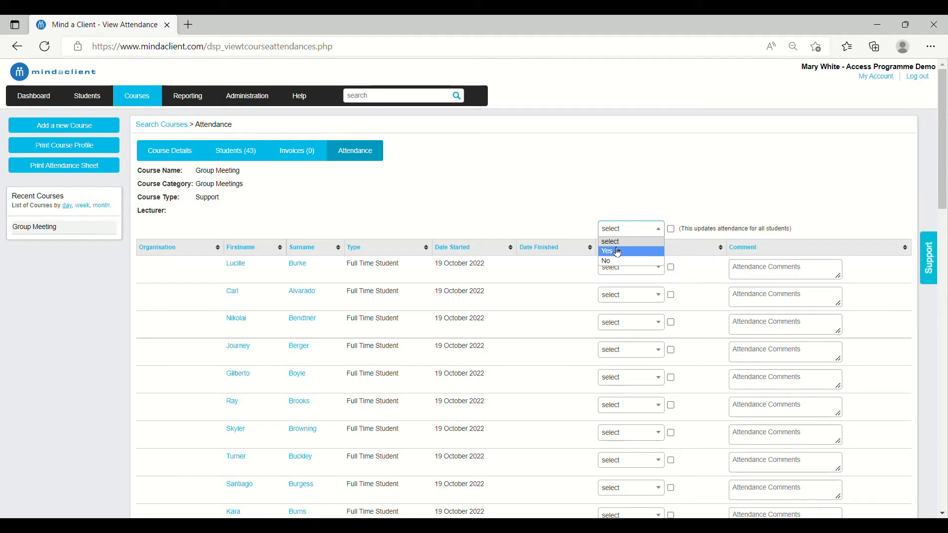
pyautogui.click(583, 197)
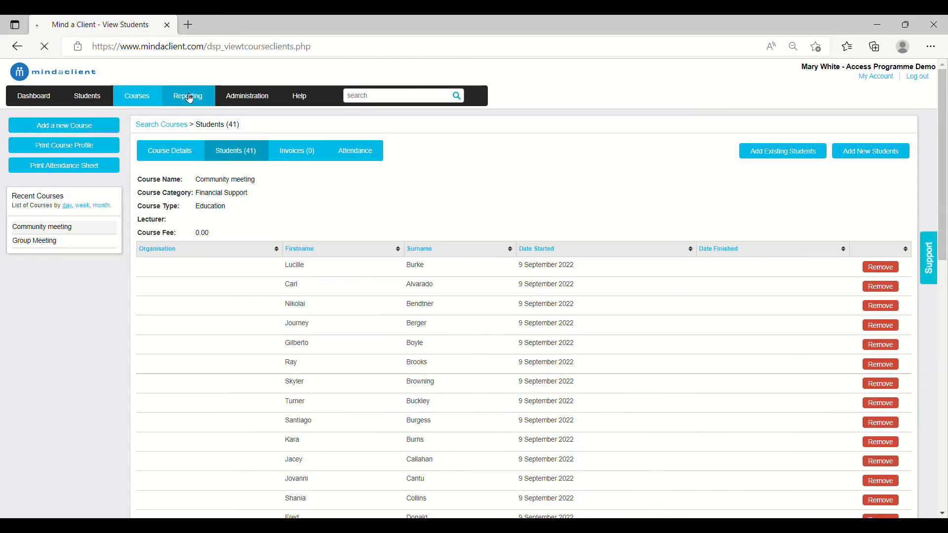
# Open Student Reporting and filter the report by the student type Full Time Student
pyautogui.click(188, 96)
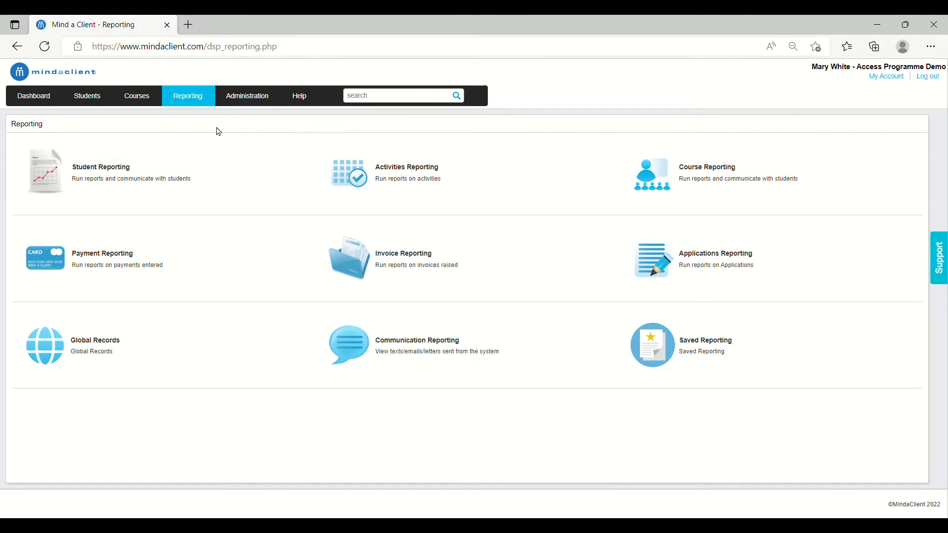
pyautogui.click(146, 177)
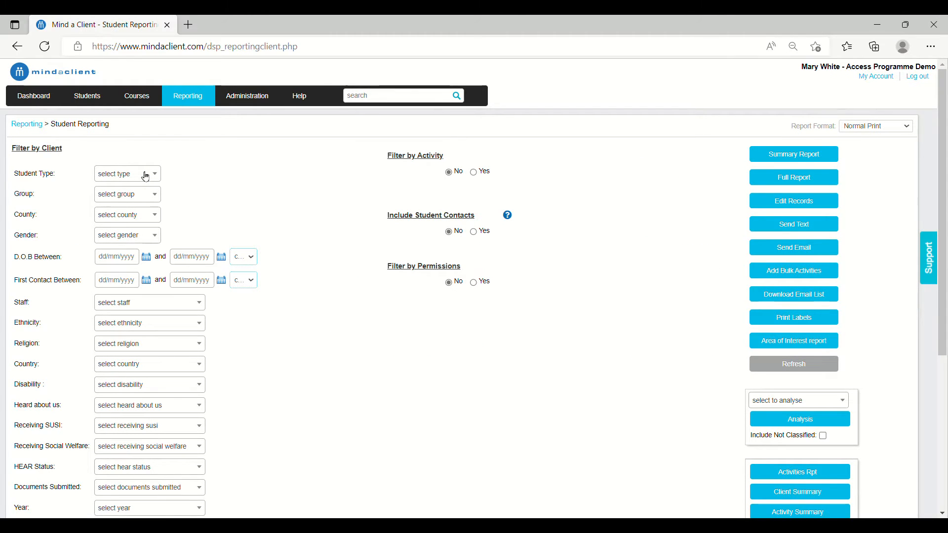
pyautogui.click(147, 177)
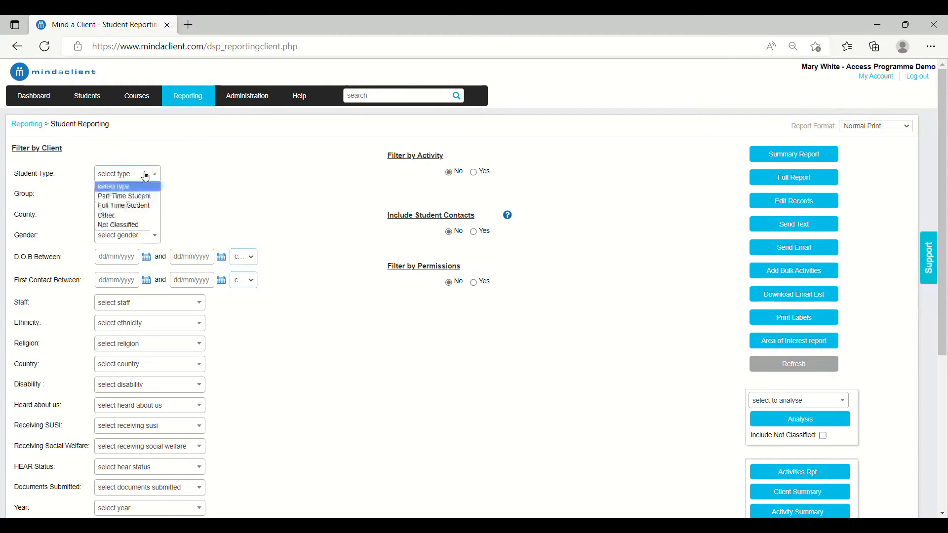
pyautogui.click(142, 205)
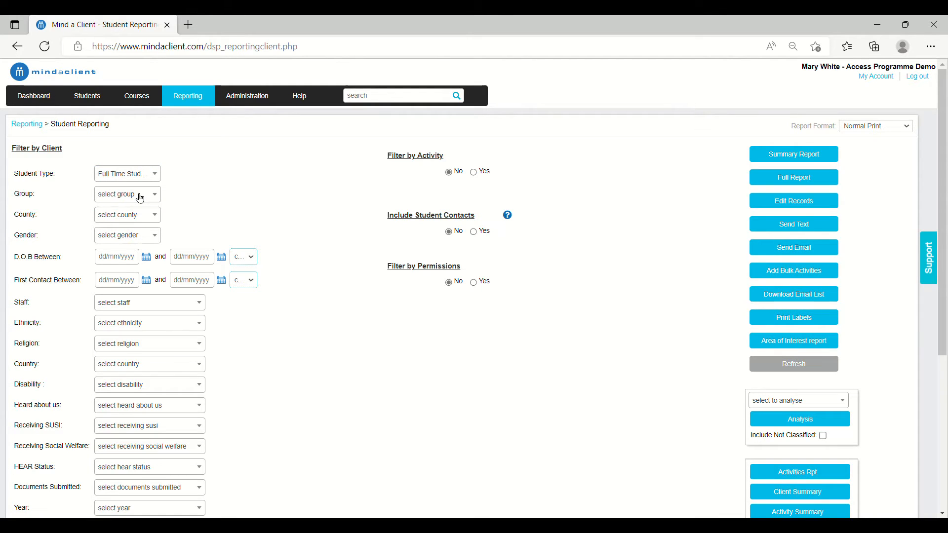
# Set the group filter to Student and look through the remaining client filters down to Sponsor
pyautogui.click(140, 199)
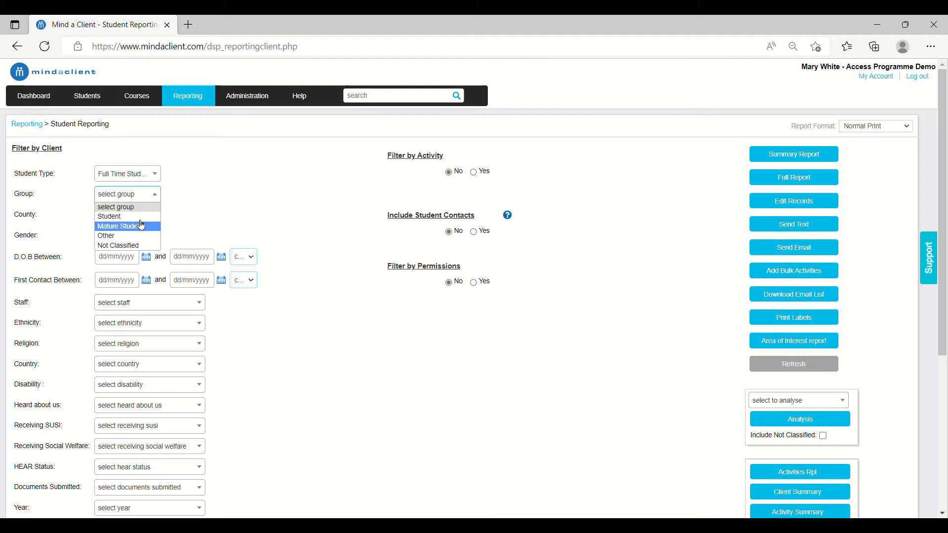
pyautogui.click(142, 216)
pyautogui.scroll(-1, 226, 199)
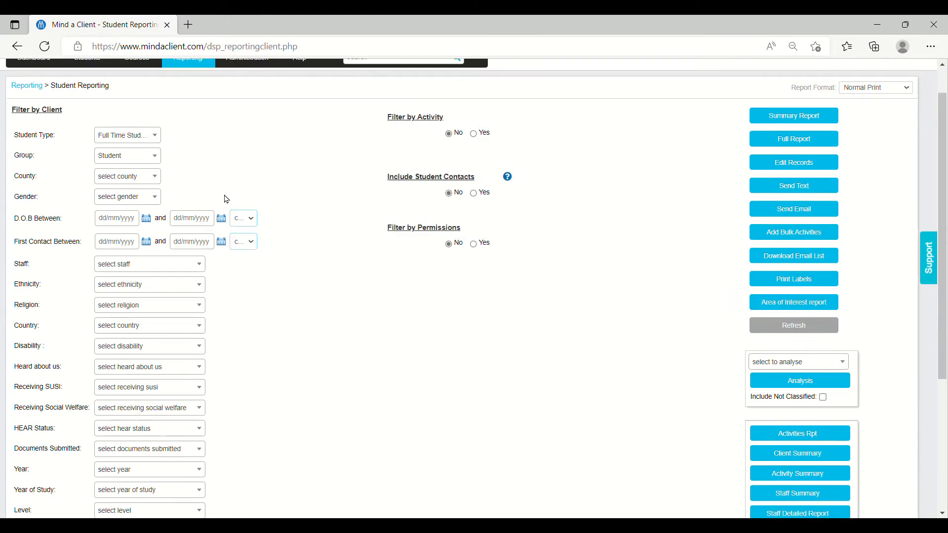
pyautogui.scroll(-1, 227, 199)
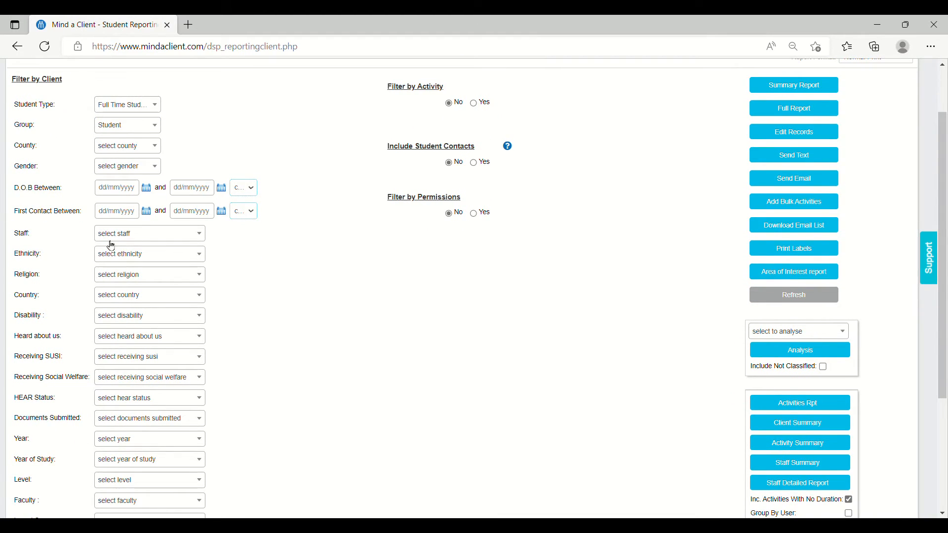
pyautogui.scroll(-2, 110, 249)
pyautogui.scroll(-3, 111, 253)
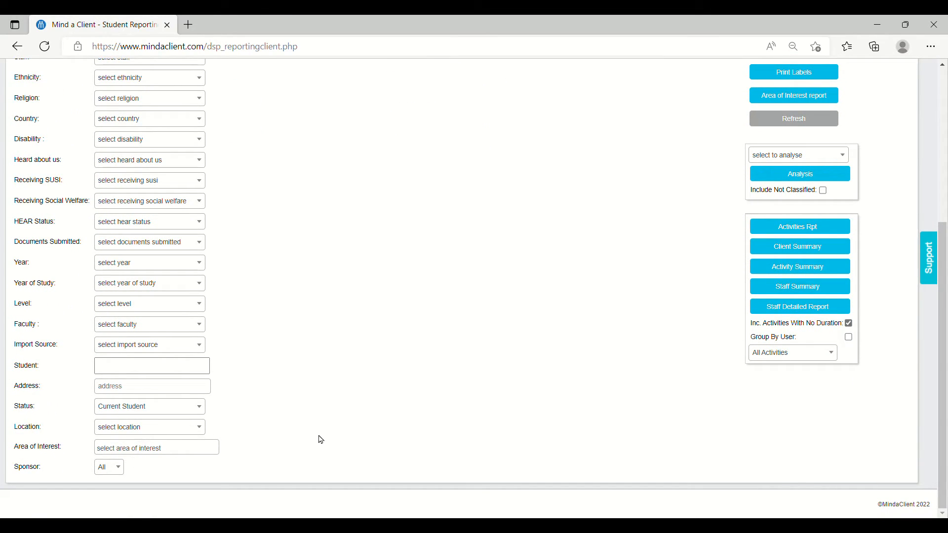
pyautogui.scroll(5, 388, 369)
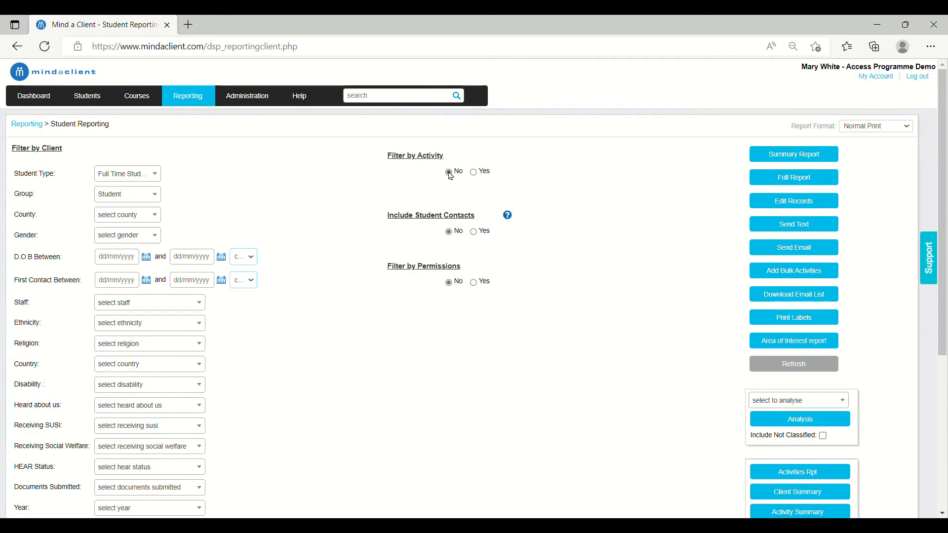
# Turn on filtering by activity and view the type, staff and attendance options without choosing any
pyautogui.click(474, 173)
pyautogui.click(469, 191)
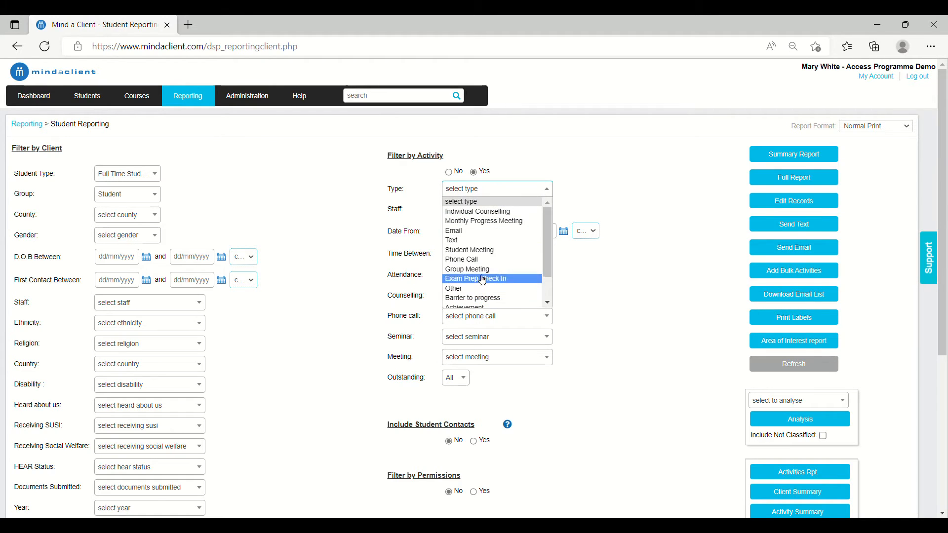
pyautogui.click(631, 307)
pyautogui.click(509, 211)
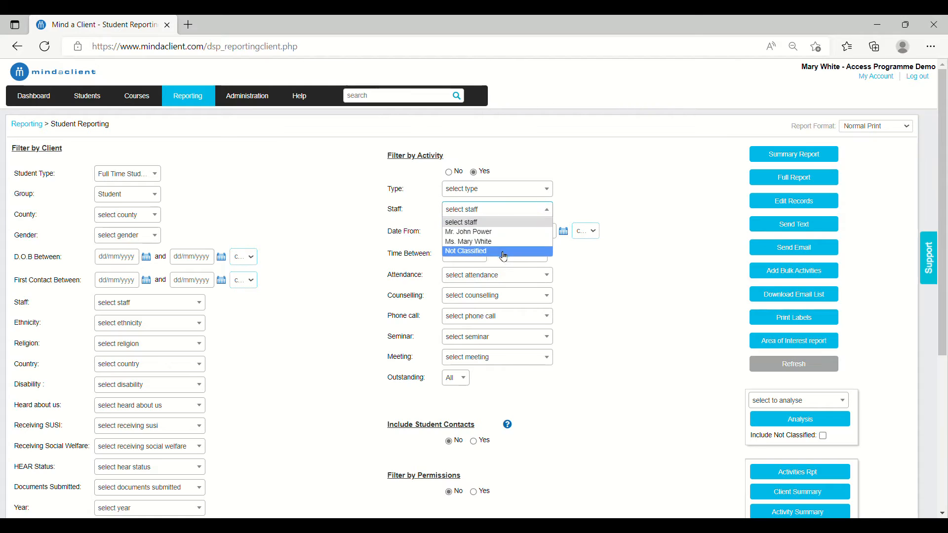
pyautogui.click(579, 265)
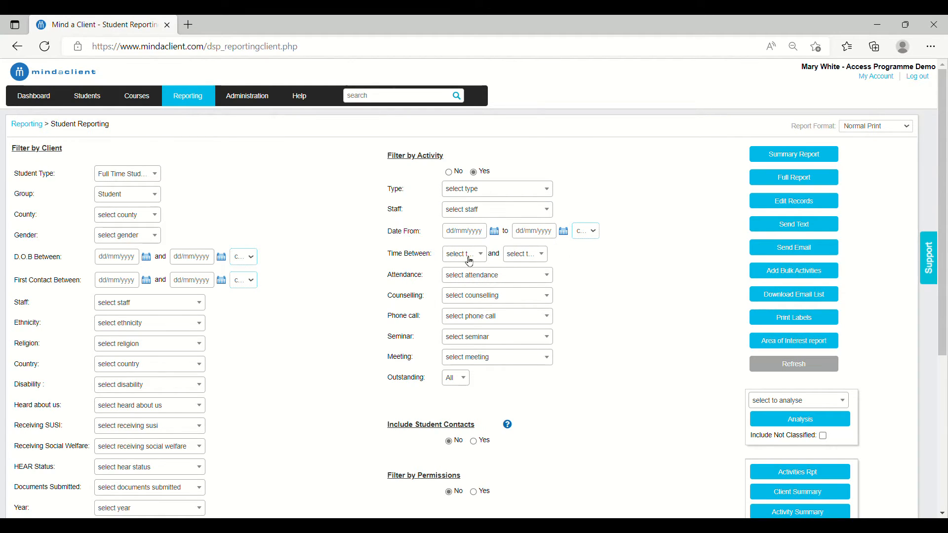
pyautogui.click(468, 279)
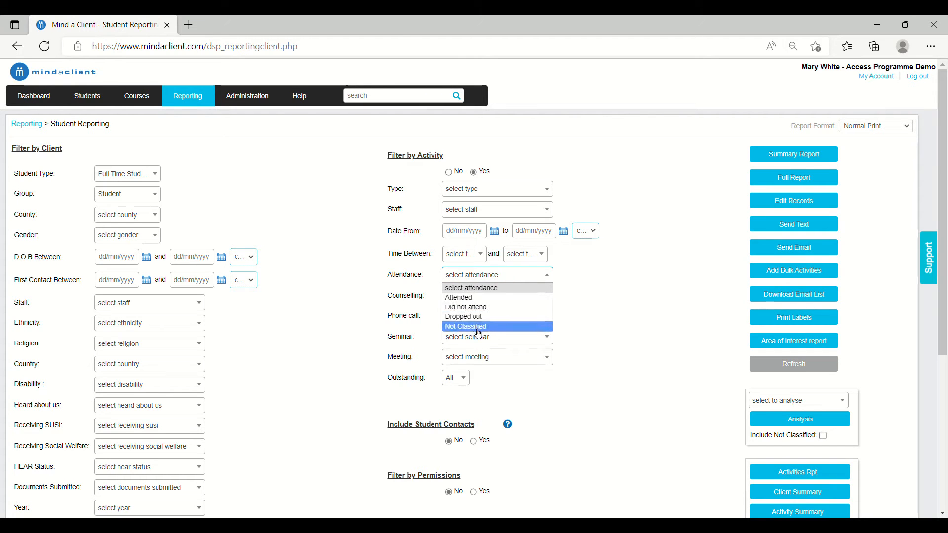
pyautogui.click(588, 318)
# Include student contacts in the report and turn on filtering by permissions
pyautogui.scroll(-1, 574, 298)
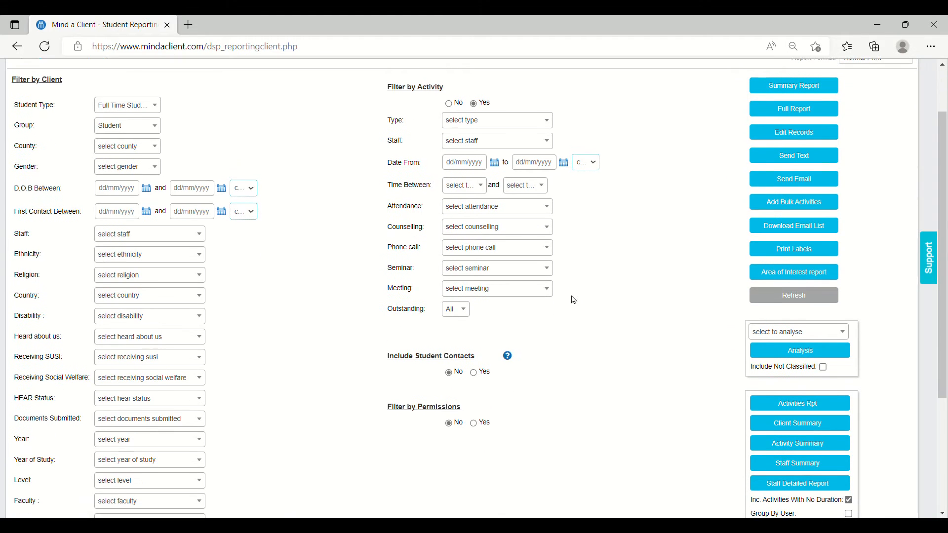
pyautogui.scroll(-1, 514, 363)
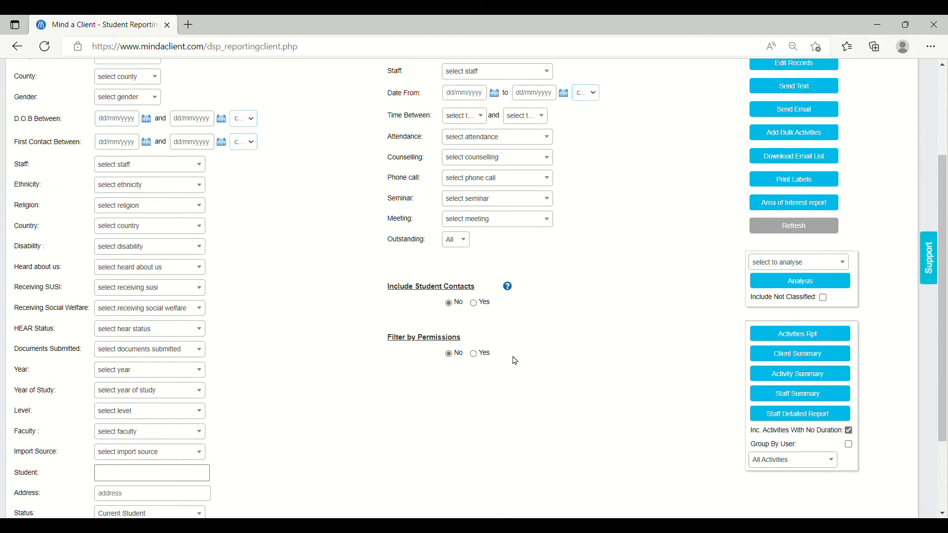
pyautogui.click(475, 302)
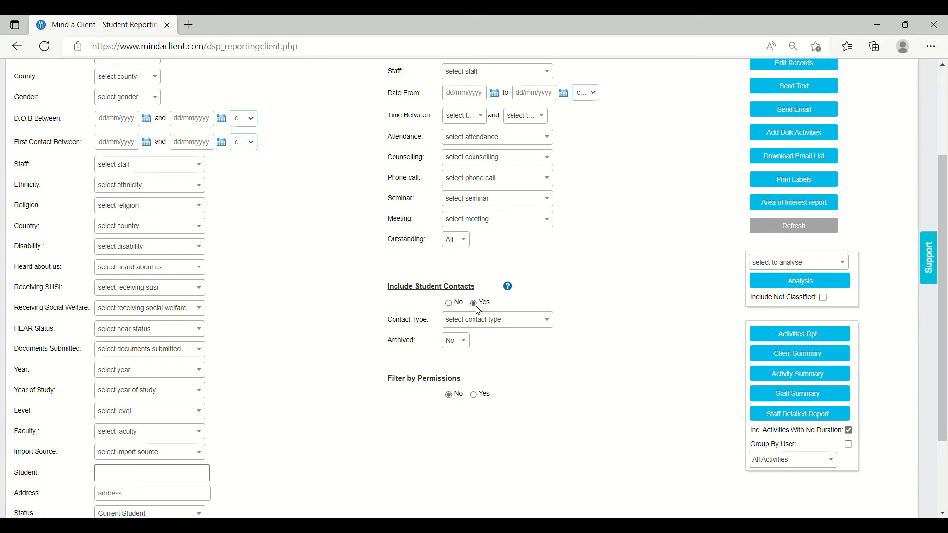
pyautogui.scroll(-1, 477, 355)
pyautogui.click(473, 327)
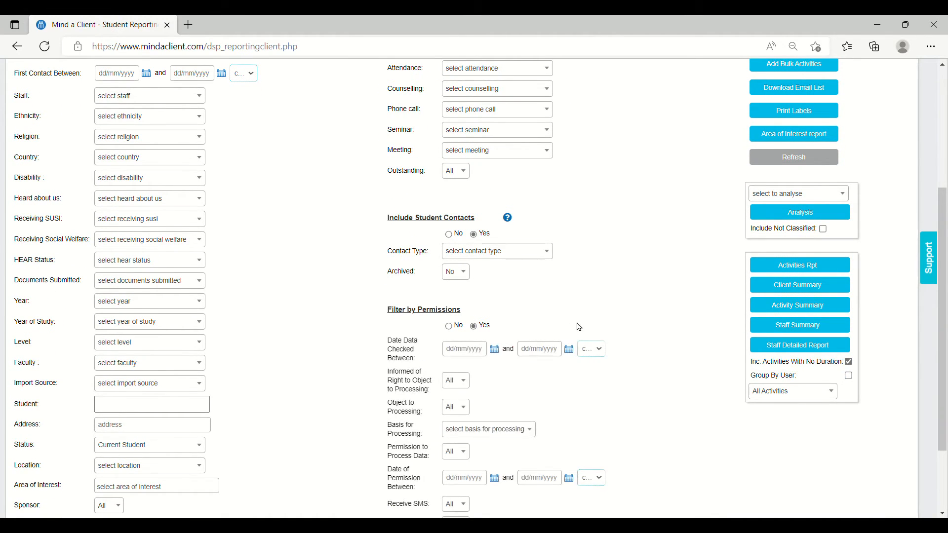
pyautogui.scroll(-1, 604, 322)
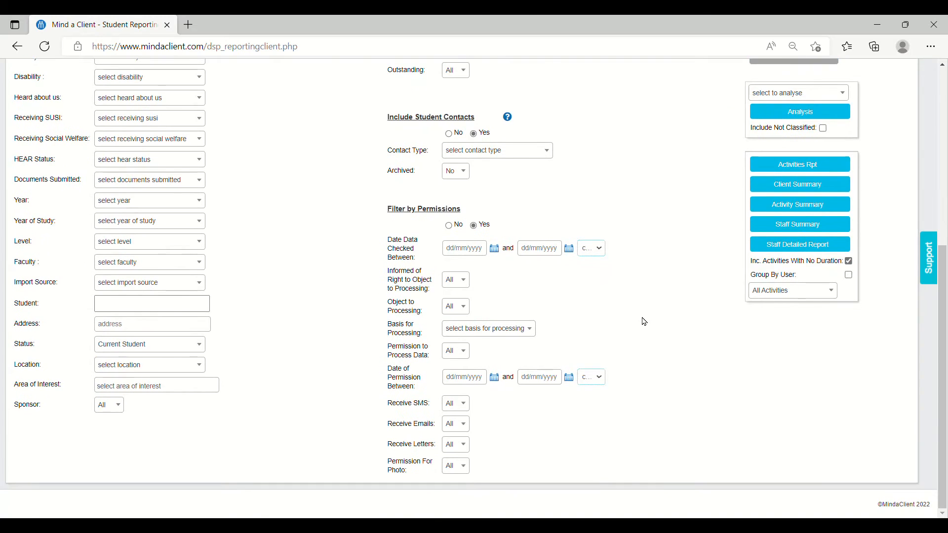
# Run the Summary Report for the filtered students, view it, and close it
pyautogui.scroll(5, 642, 322)
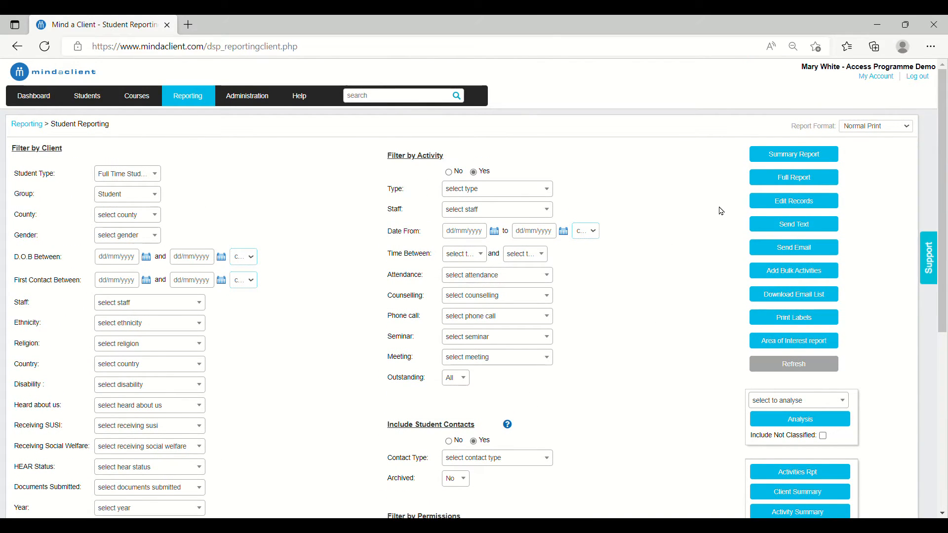
pyautogui.click(781, 156)
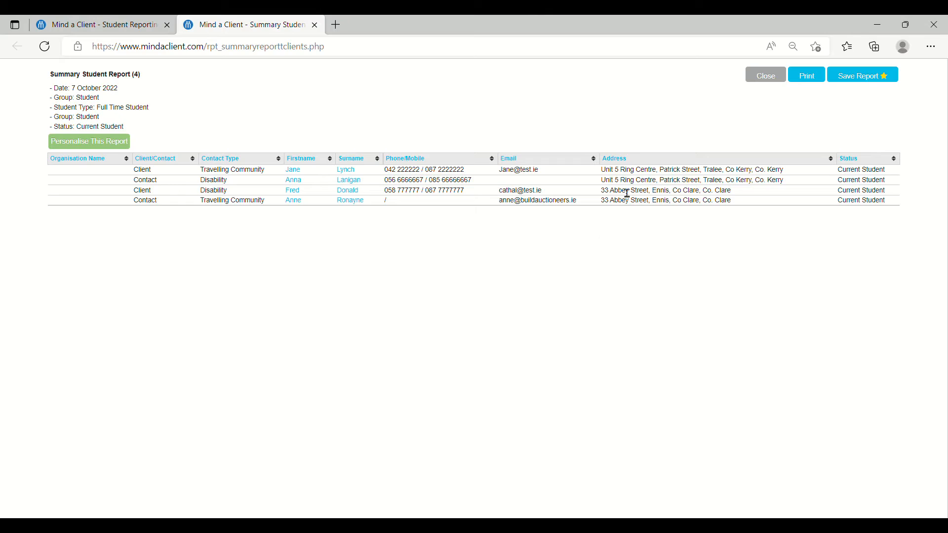
pyautogui.click(765, 75)
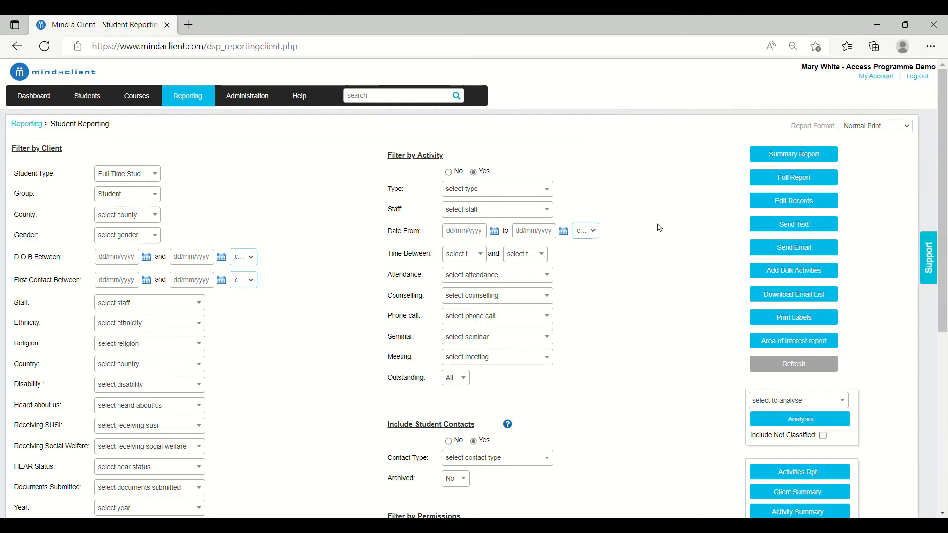
# Clear the report filters, run the Full Report, and look through all its rows and columns
pyautogui.click(779, 365)
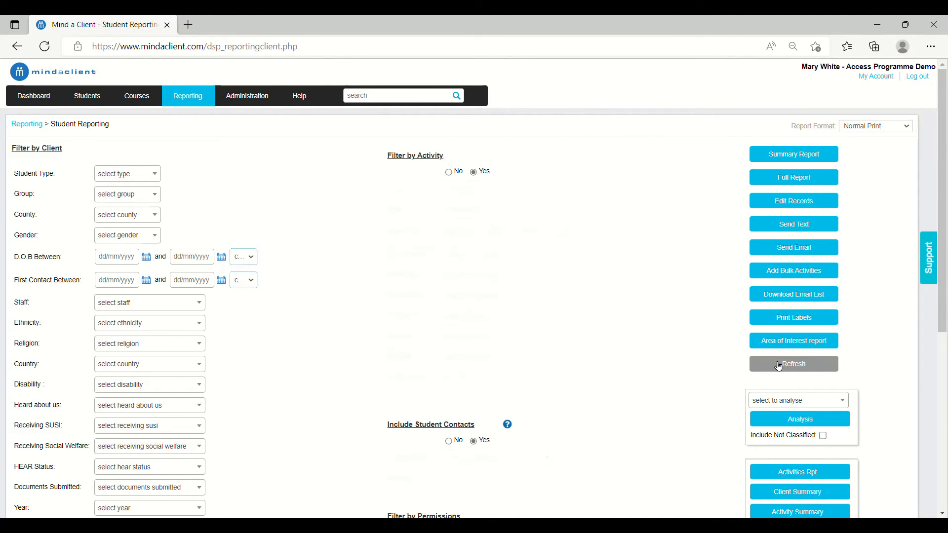
pyautogui.click(774, 179)
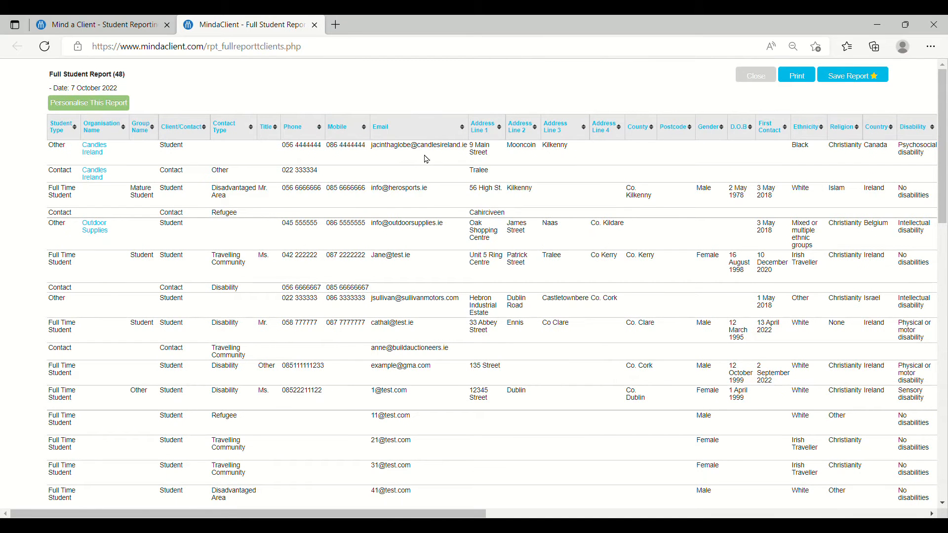
pyautogui.scroll(-4, 427, 161)
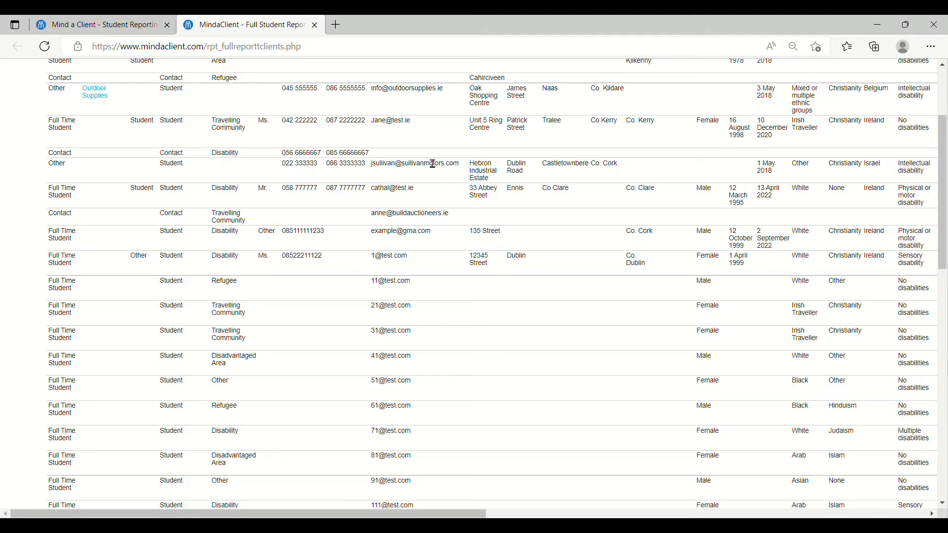
pyautogui.scroll(-7, 427, 161)
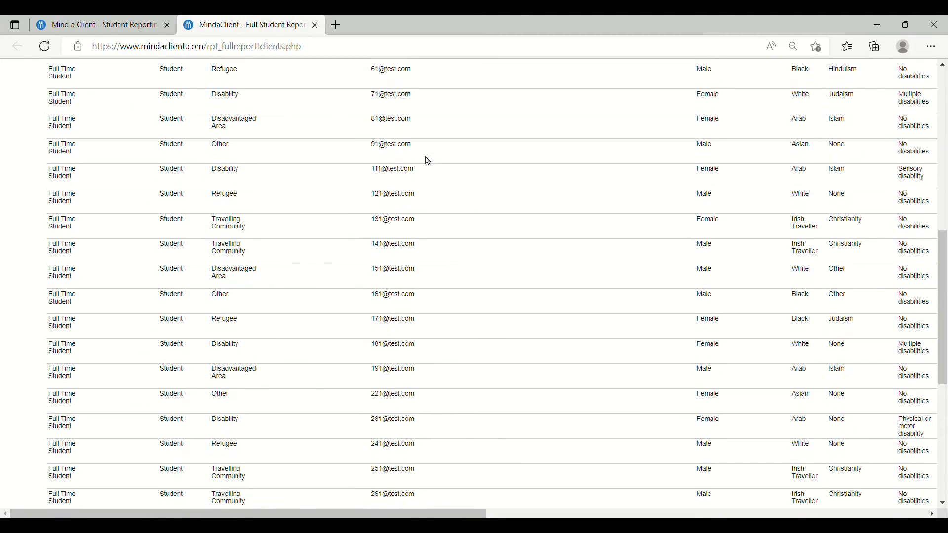
pyautogui.scroll(-5, 428, 161)
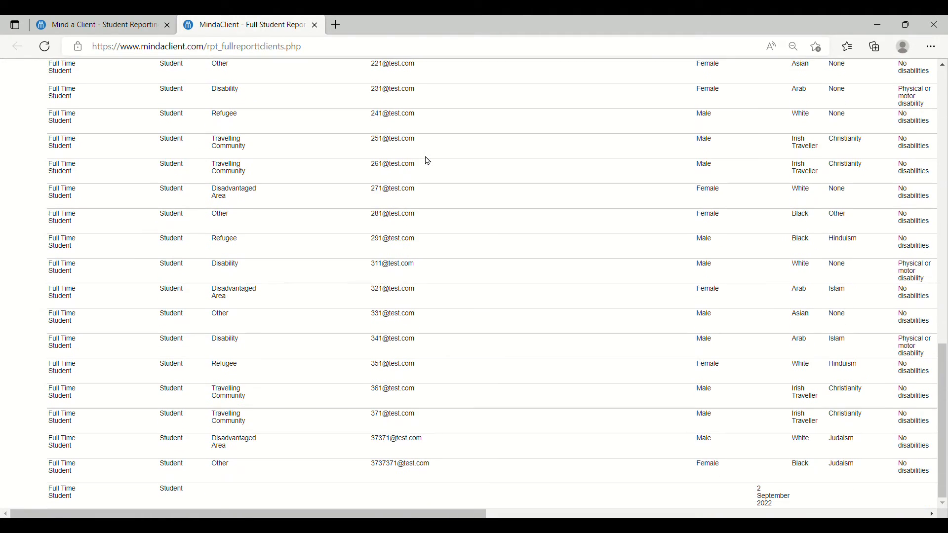
pyautogui.moveTo(448, 514); pyautogui.dragTo(894, 516)
pyautogui.scroll(16, 848, 340)
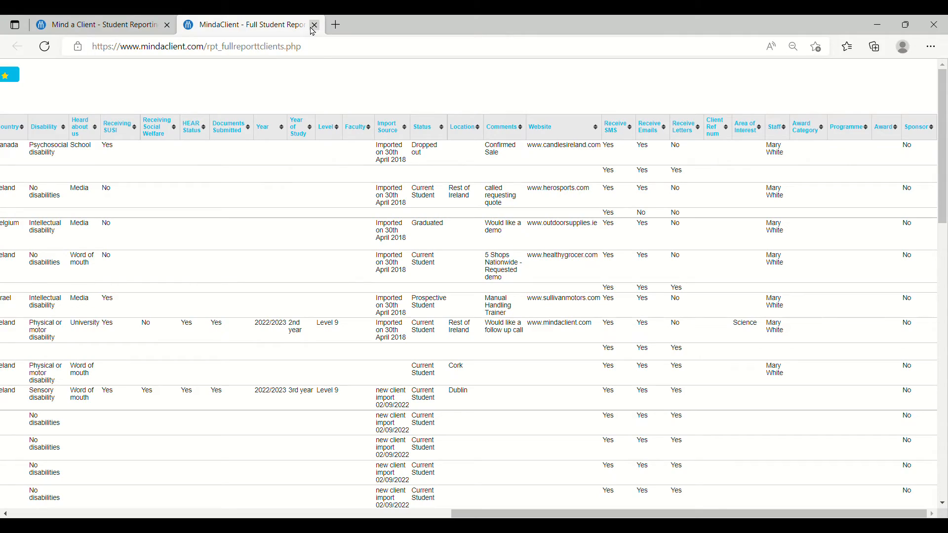
# Start saving the full report and name it Test Full Student Report
pyautogui.moveTo(585, 515); pyautogui.dragTo(224, 515)
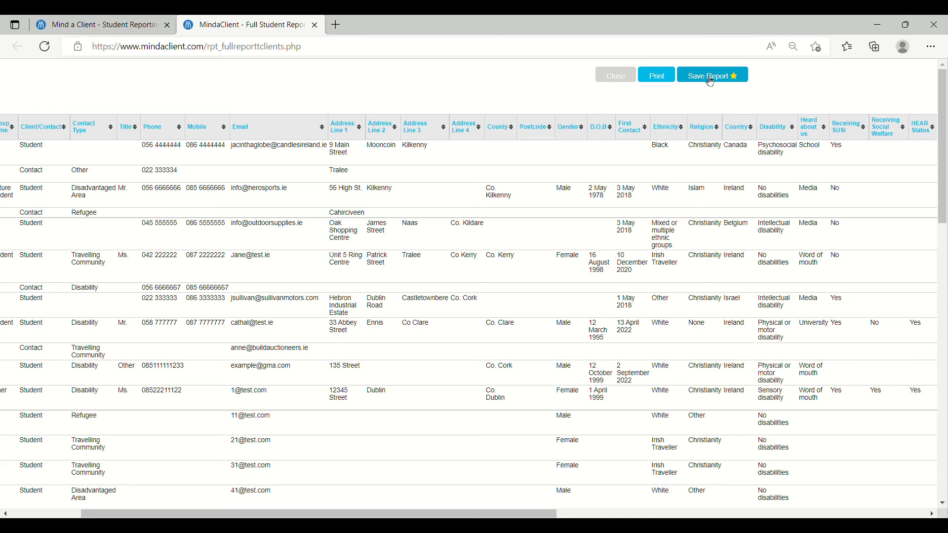
pyautogui.click(710, 79)
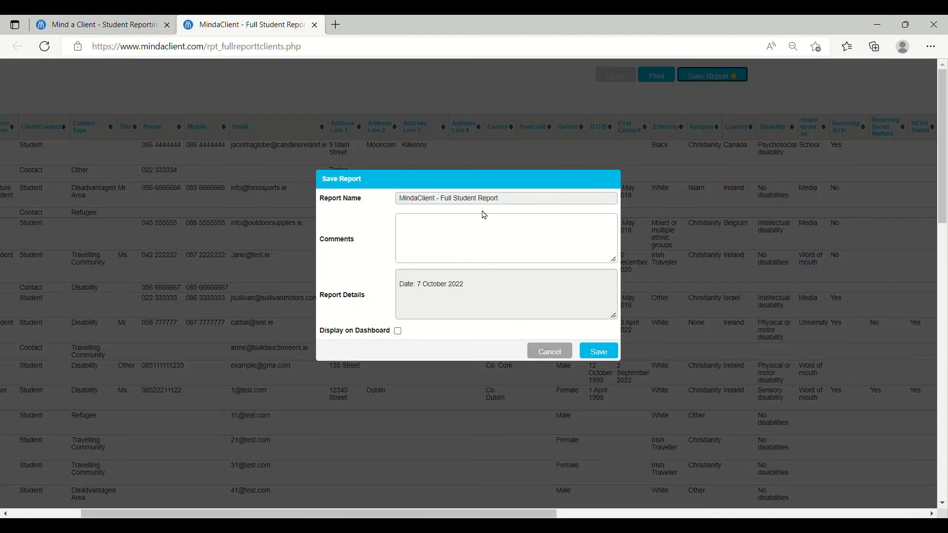
pyautogui.moveTo(513, 203)
pyautogui.mouseDown()
pyautogui.moveTo(442, 205)
pyautogui.moveTo(512, 209)
pyautogui.mouseUp()
pyautogui.moveTo(442, 204); pyautogui.dragTo(375, 200)
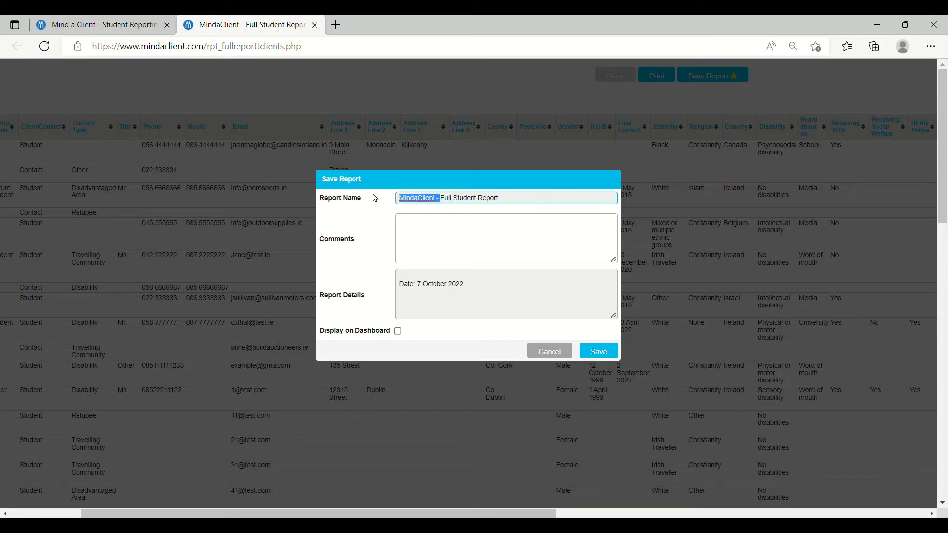
pyautogui.press('BackSpace')
pyautogui.write('Test')
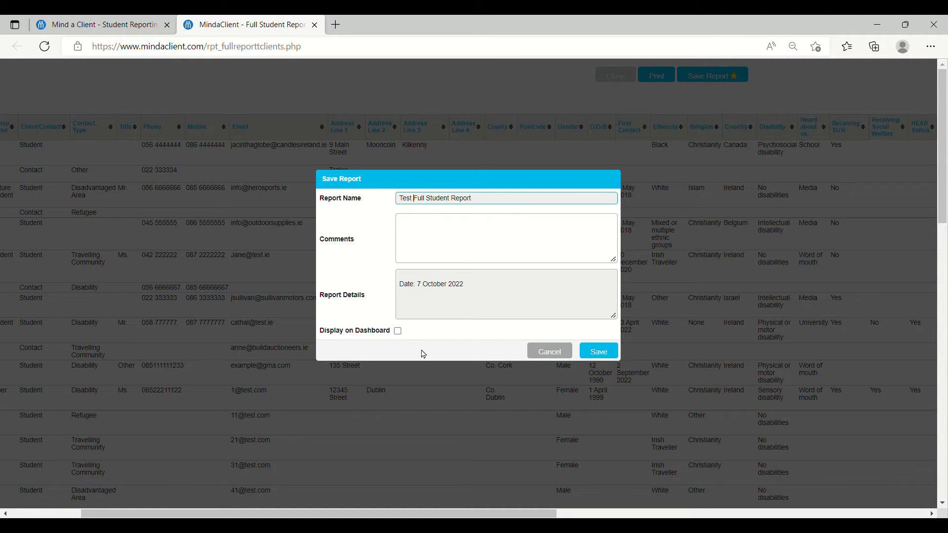
# Add a comment saying this is a test, set the report to display on the dashboard, and save it
pyautogui.click(413, 227)
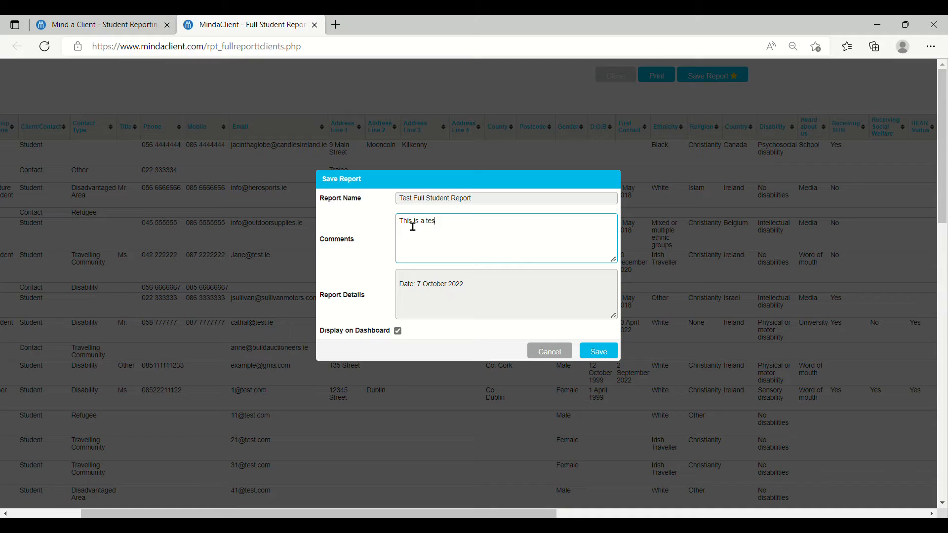
pyautogui.click(601, 350)
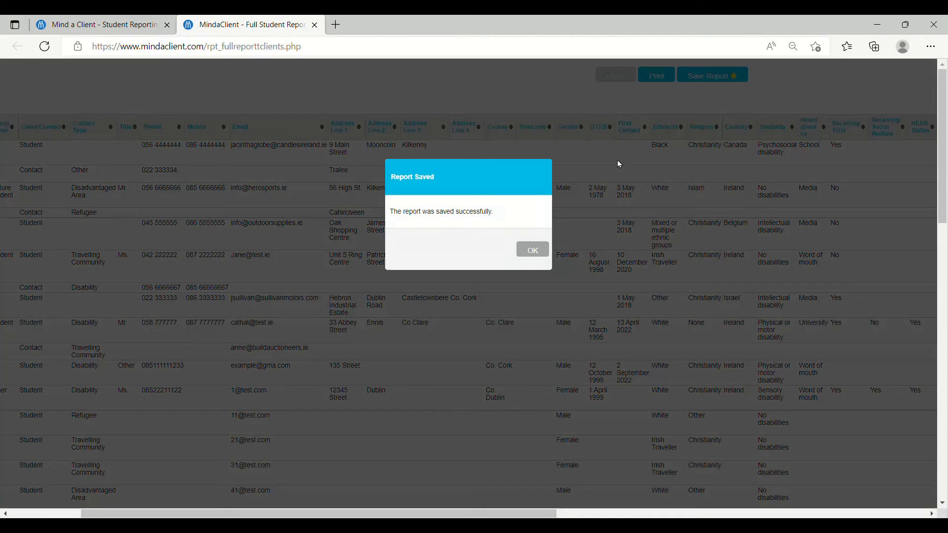
pyautogui.click(534, 248)
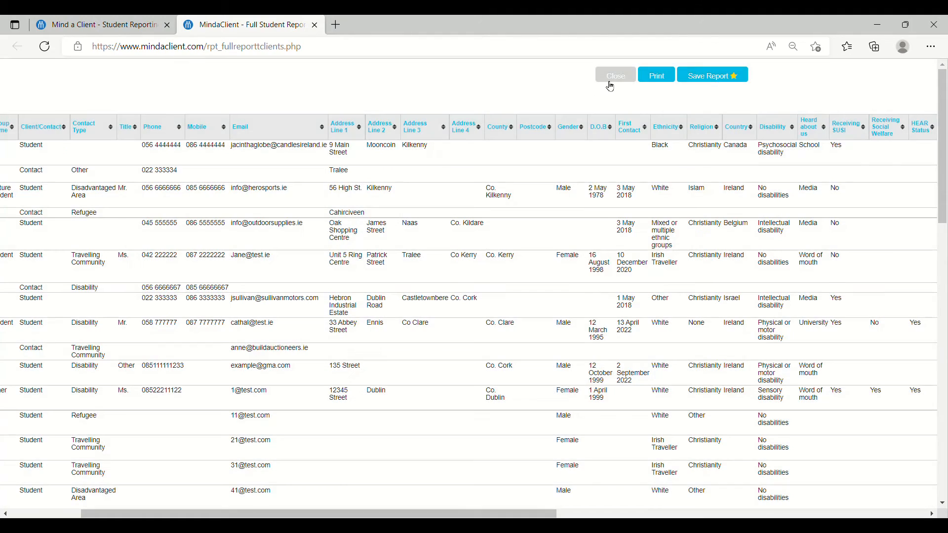
pyautogui.click(611, 79)
# Return to the dashboard, open the saved report Test Full Student Report, and close it
pyautogui.click(35, 95)
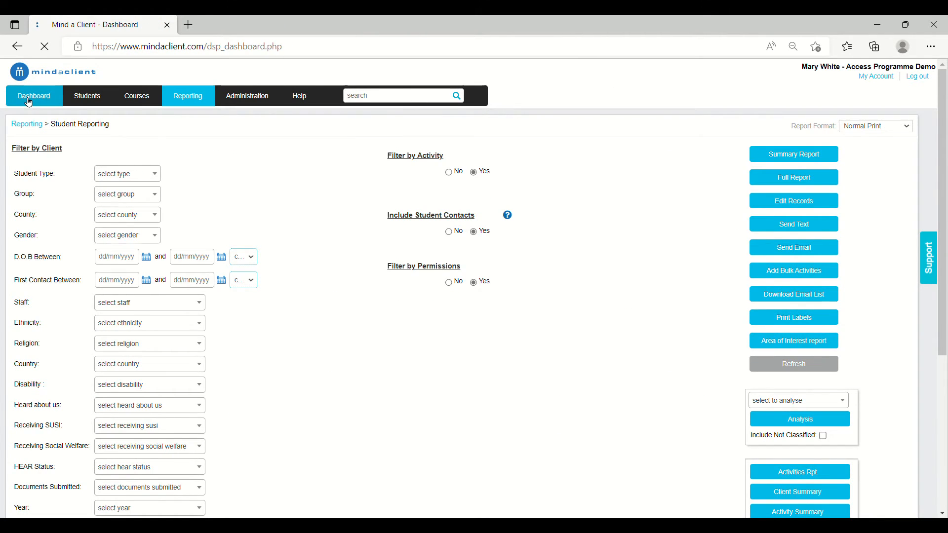
pyautogui.click(688, 149)
pyautogui.moveTo(436, 270); pyautogui.dragTo(434, 171)
pyautogui.click(39, 99)
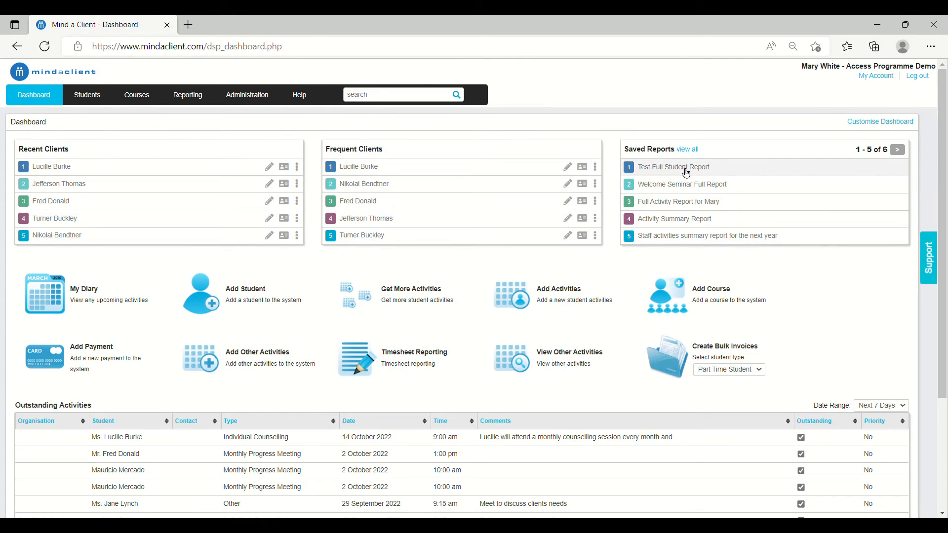
pyautogui.click(687, 174)
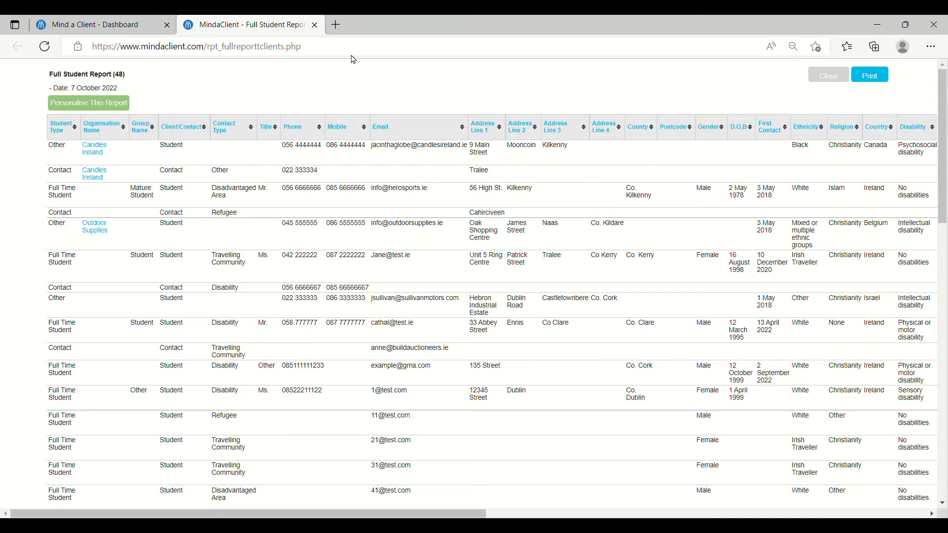
pyautogui.click(315, 25)
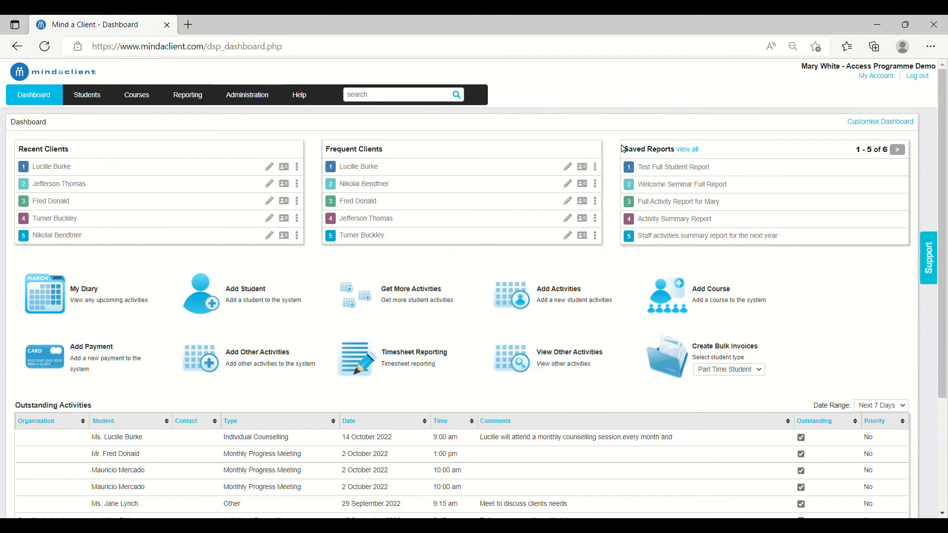
# Open Student Reporting and filter by student type Full Time Student and group Student
pyautogui.click(183, 96)
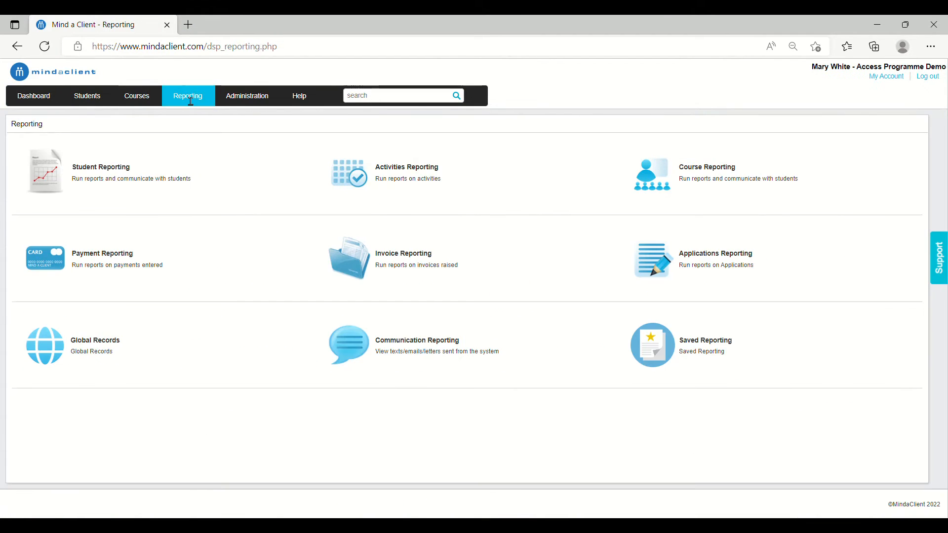
pyautogui.click(120, 180)
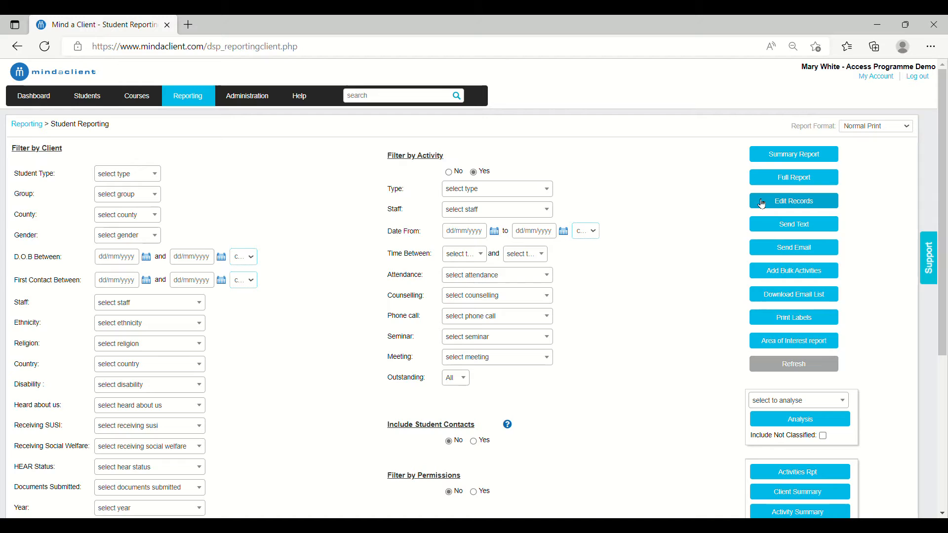
pyautogui.click(130, 176)
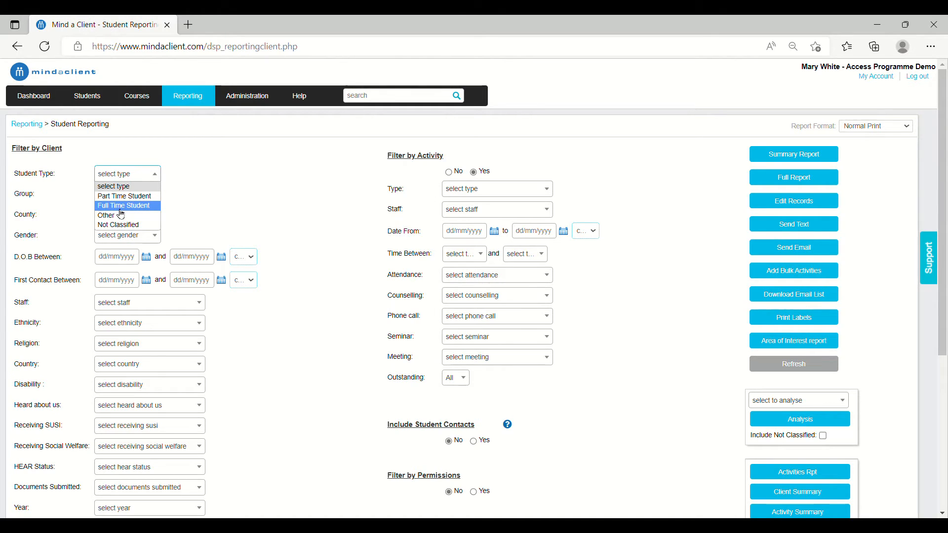
pyautogui.click(122, 206)
pyautogui.click(137, 197)
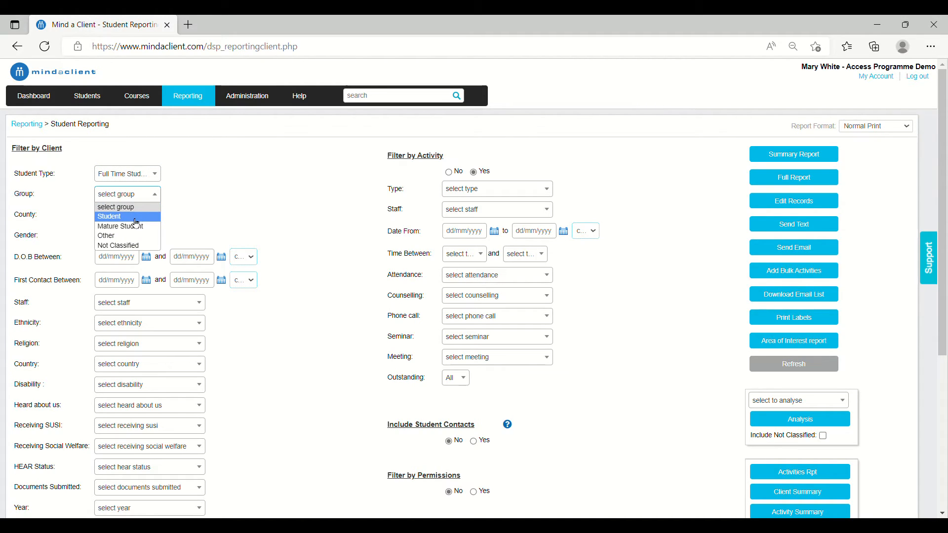
pyautogui.click(136, 220)
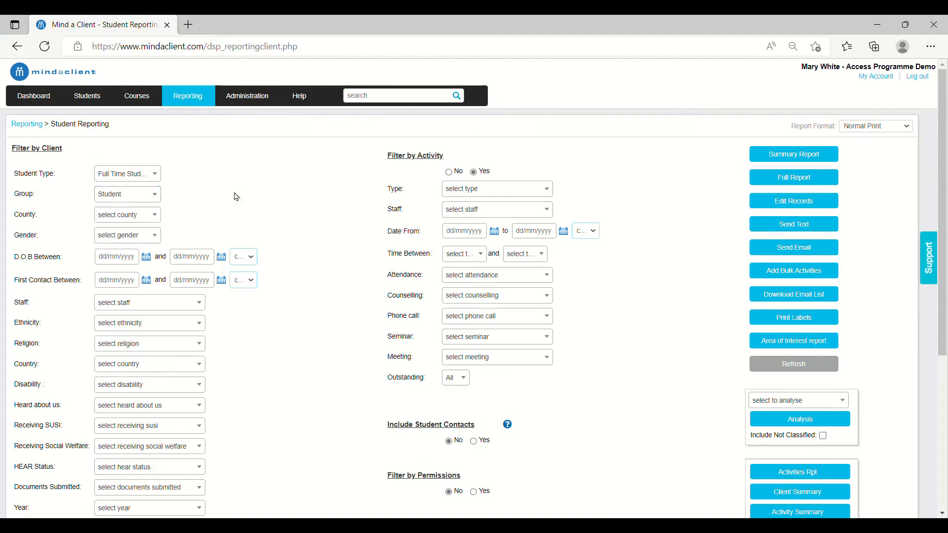
# Open the bulk text list for the filtered students, view the message form, cancel it, and close the list
pyautogui.click(782, 228)
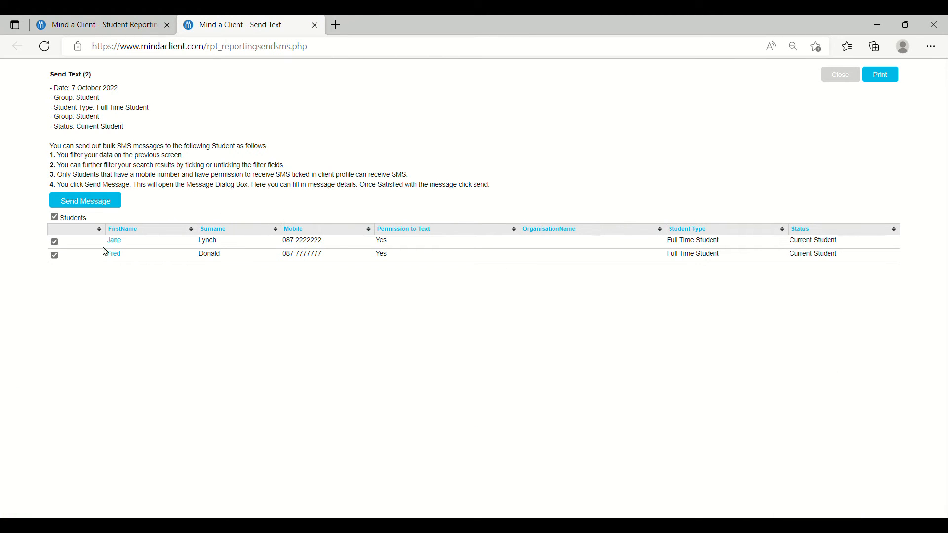
pyautogui.click(92, 208)
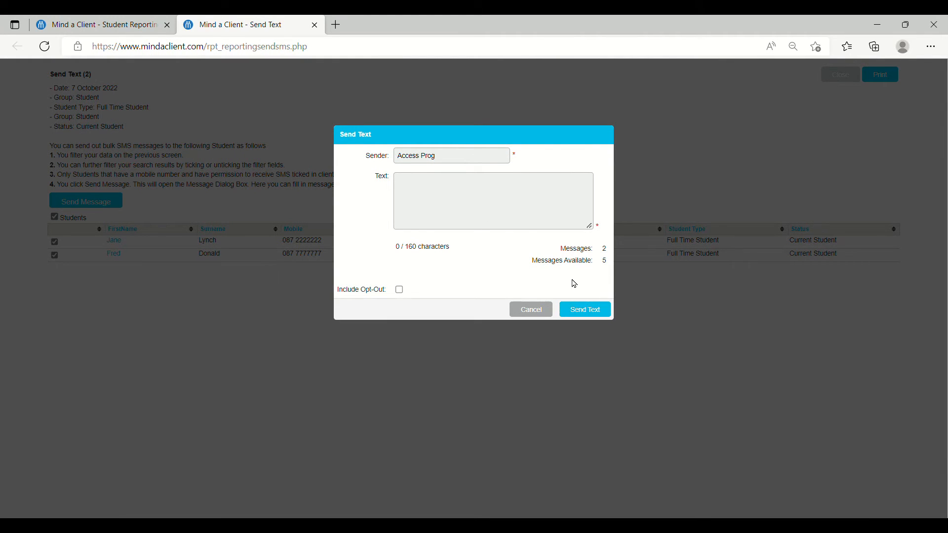
pyautogui.click(530, 310)
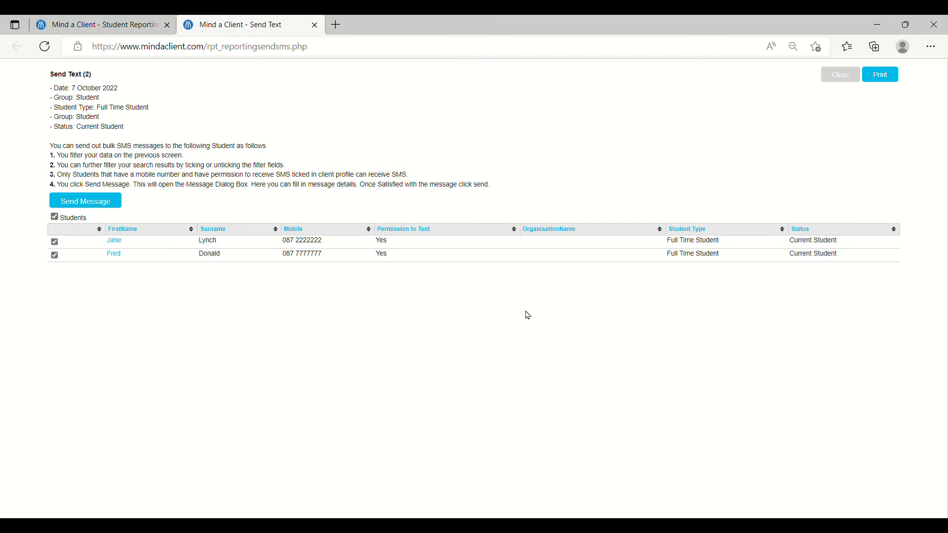
pyautogui.click(315, 25)
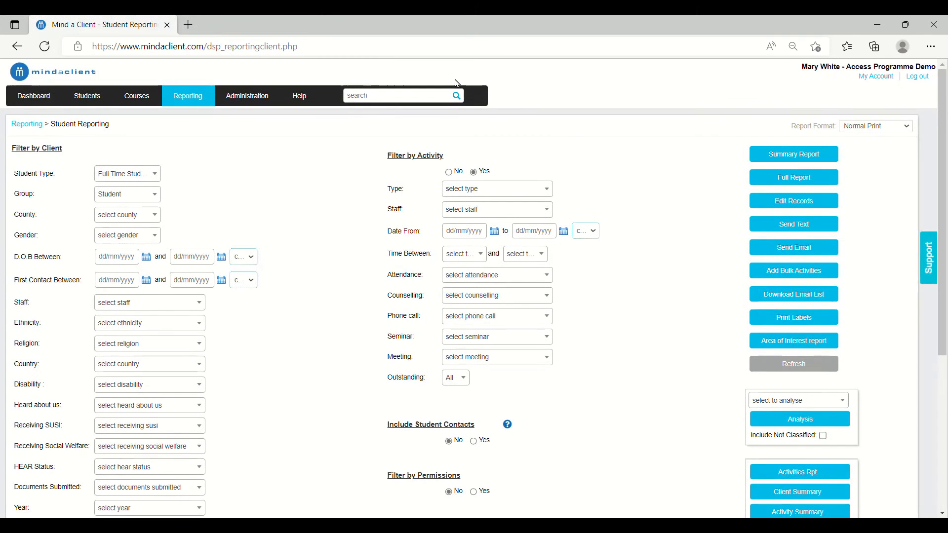
# View the bulk email form for the filtered students, cancel it, and close the email list
pyautogui.click(763, 251)
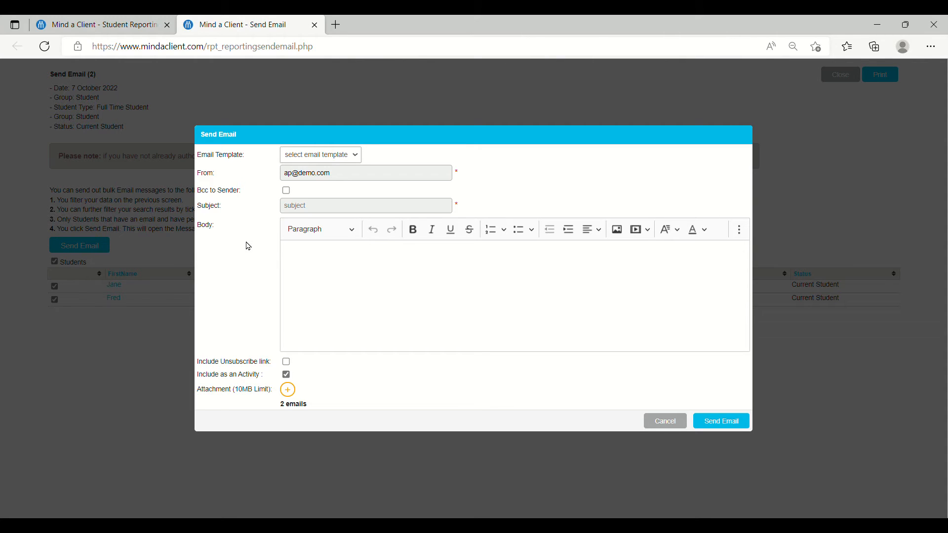
pyautogui.click(665, 420)
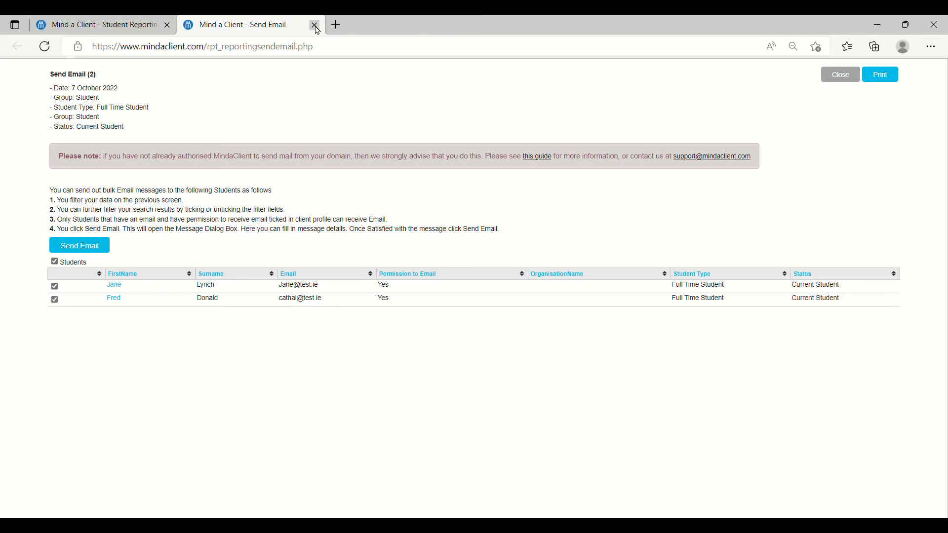
pyautogui.click(315, 26)
# Set the activity date range from 01/09/2022 to 22/12/2022, run the Staff Summary report, and close it
pyautogui.scroll(-1, 734, 266)
pyautogui.scroll(-1, 735, 266)
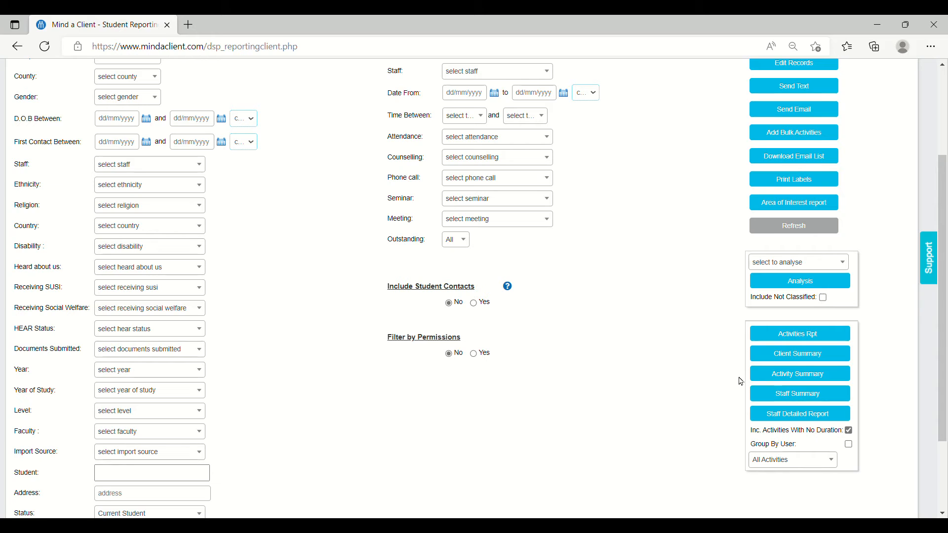
pyautogui.click(464, 93)
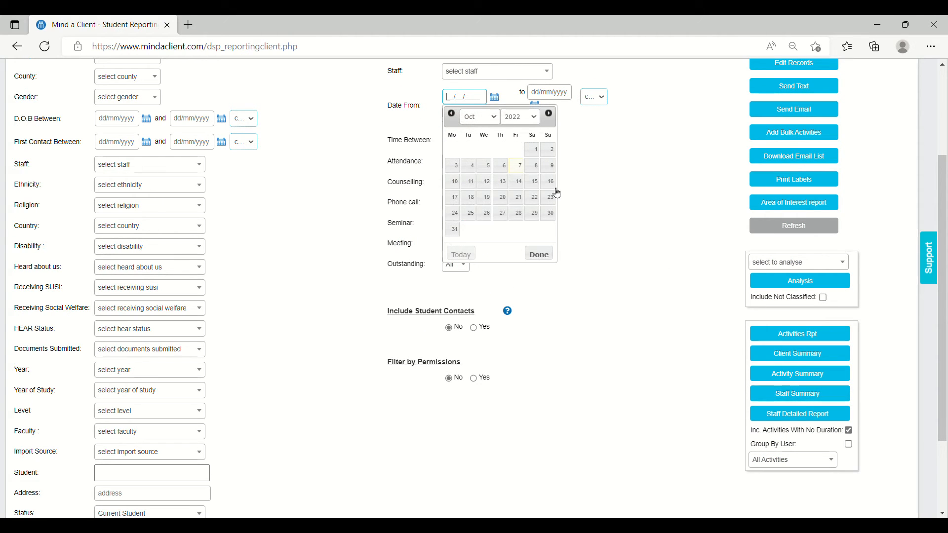
pyautogui.click(454, 115)
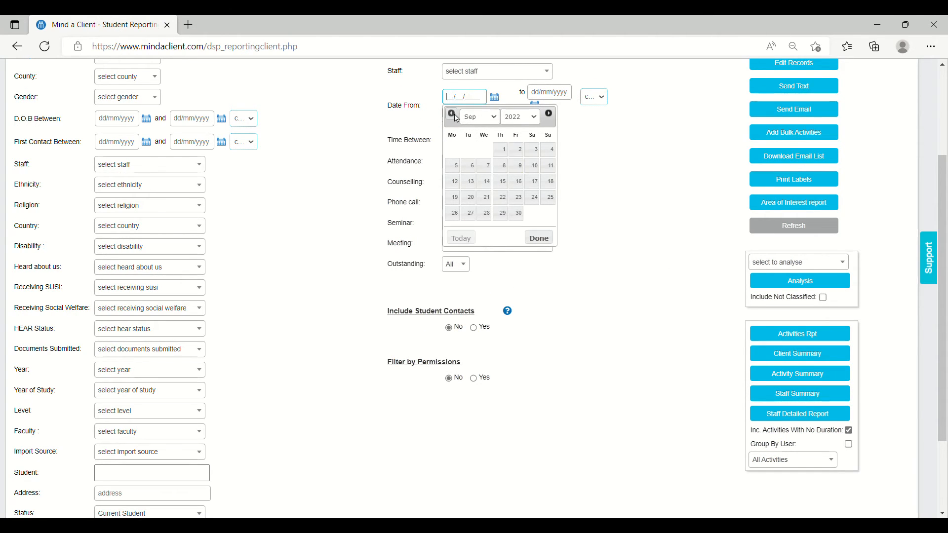
pyautogui.click(501, 149)
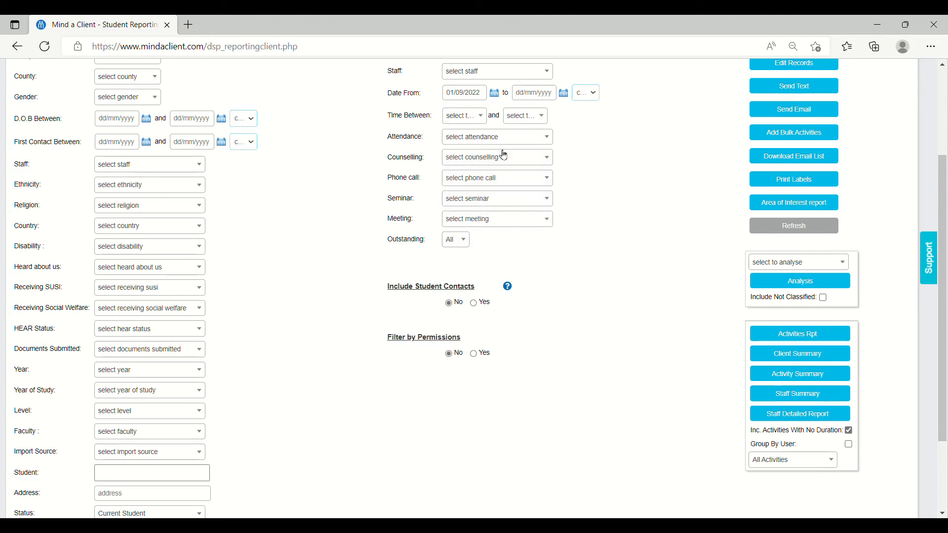
pyautogui.click(563, 93)
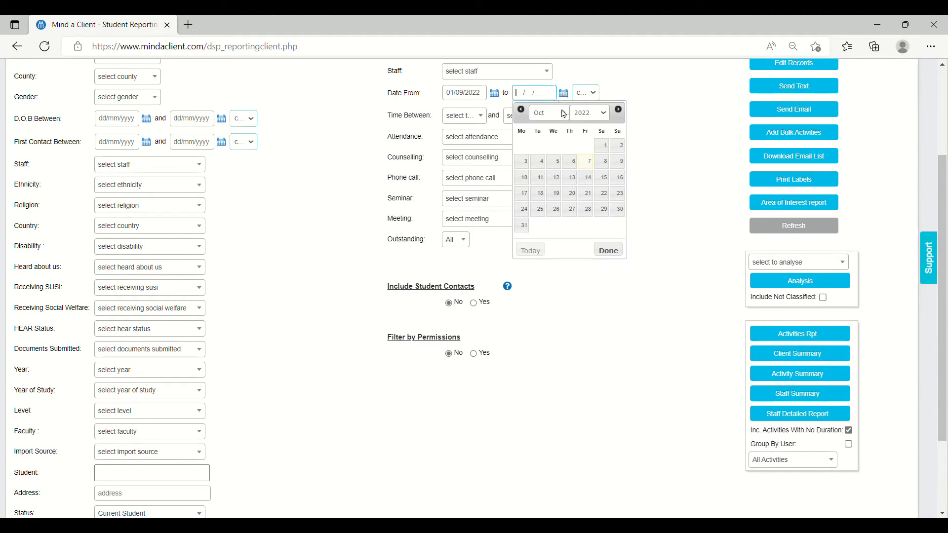
pyautogui.click(618, 110)
pyautogui.click(619, 110)
pyautogui.click(572, 194)
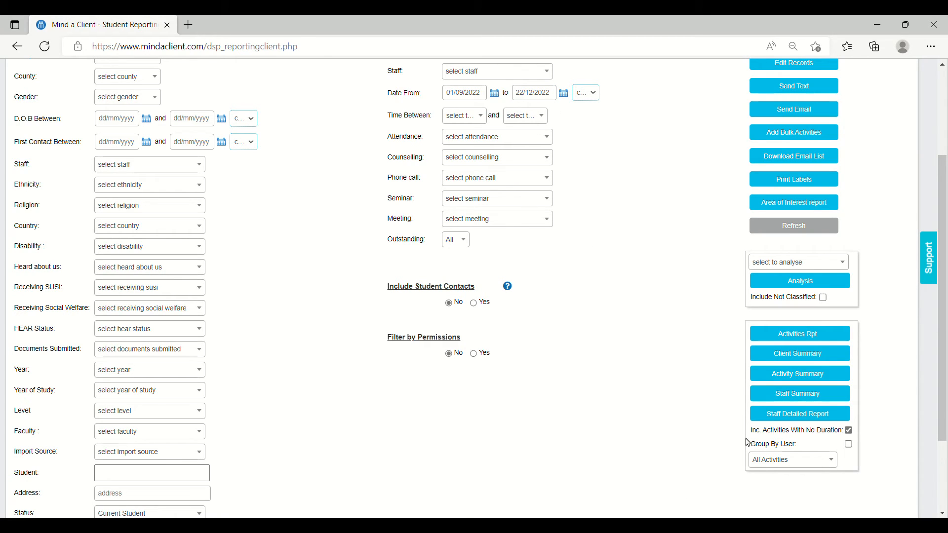
pyautogui.click(773, 393)
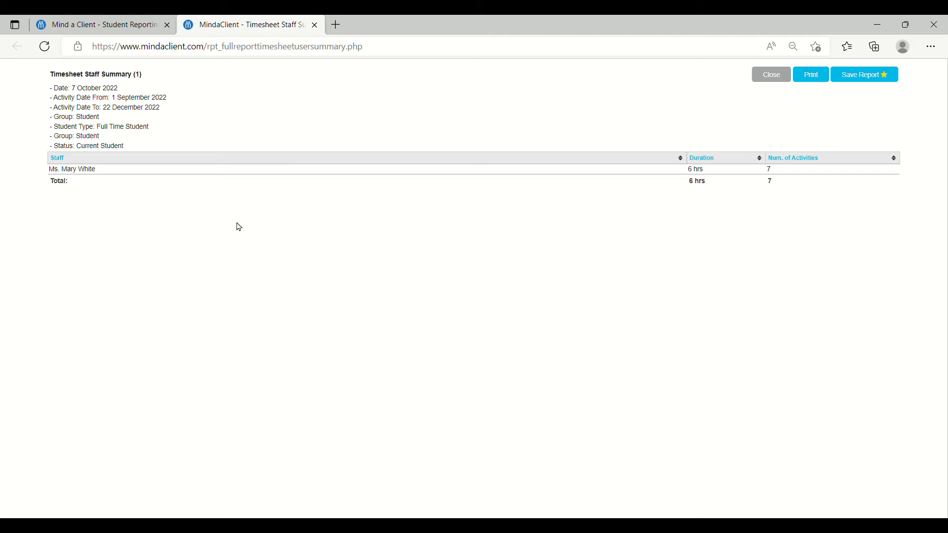
pyautogui.click(315, 25)
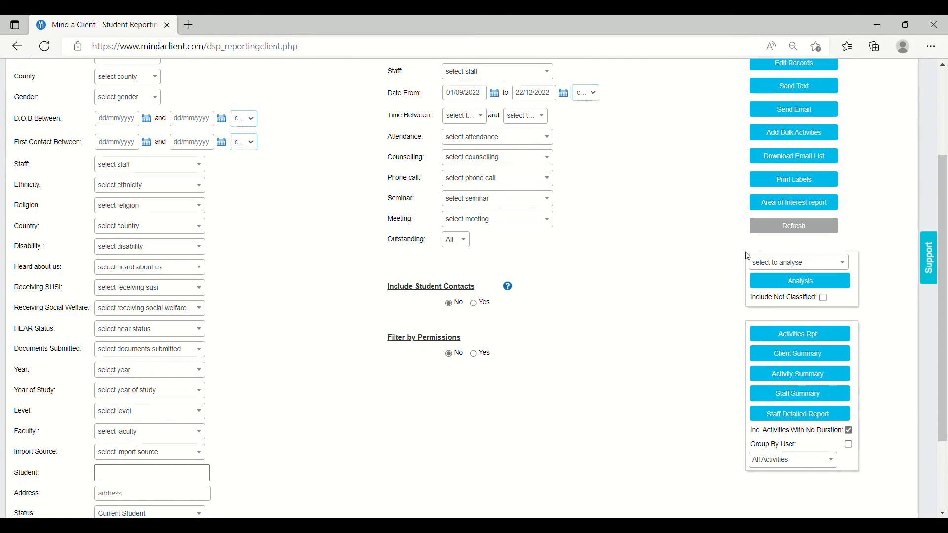
# Run a Disability analysis for the filtered students and display its results as a chart
pyautogui.click(769, 263)
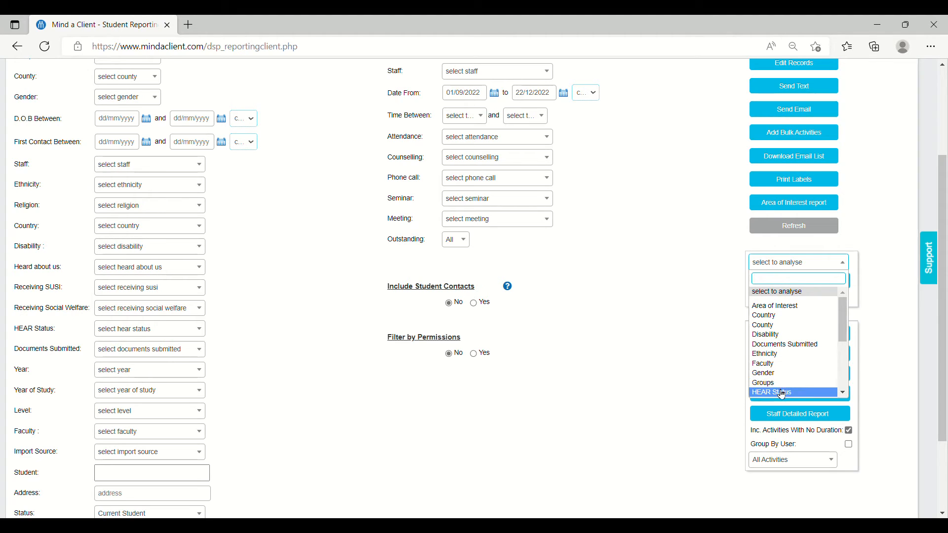
pyautogui.click(786, 336)
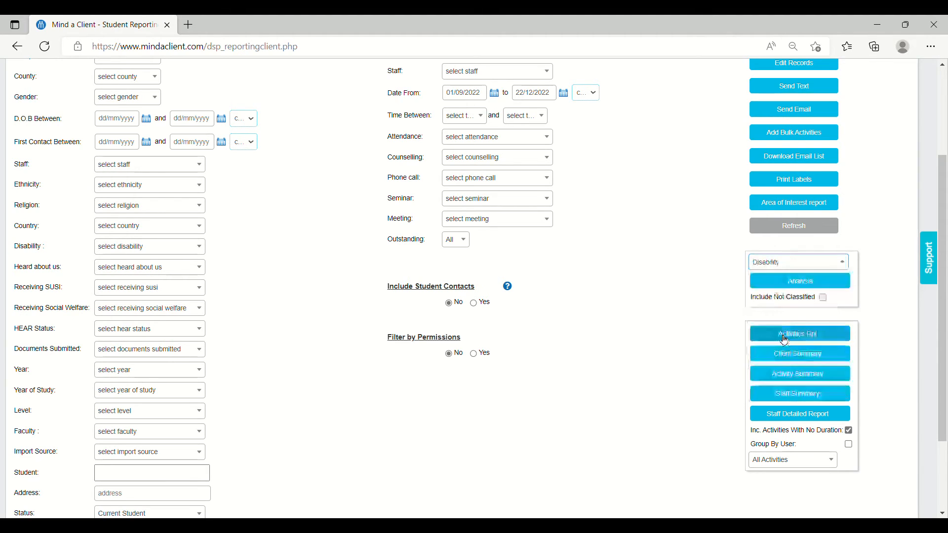
pyautogui.click(787, 288)
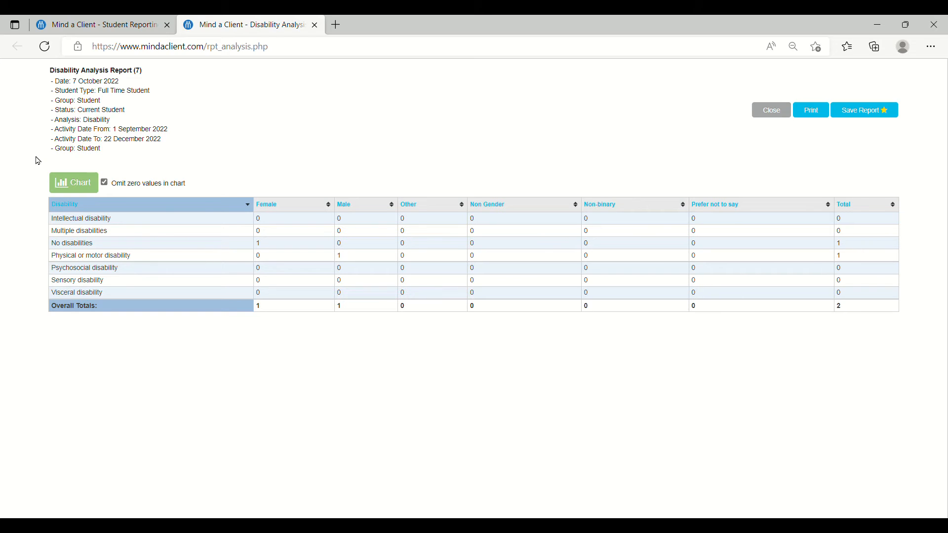
pyautogui.click(73, 182)
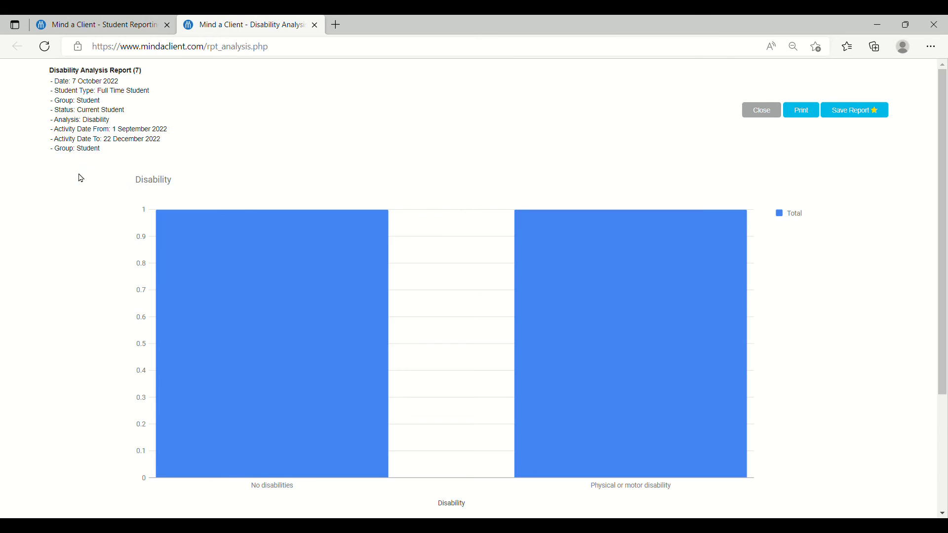
pyautogui.scroll(-2, 82, 179)
pyautogui.scroll(-2, 81, 179)
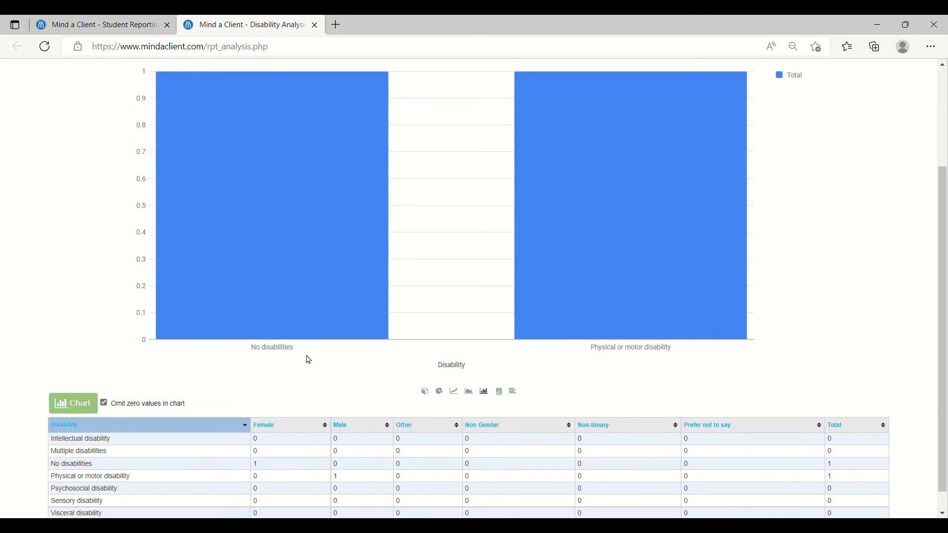
# View the filtered Disability analysis as a pie, column, and horizontal bar chart, and close the report
pyautogui.click(440, 392)
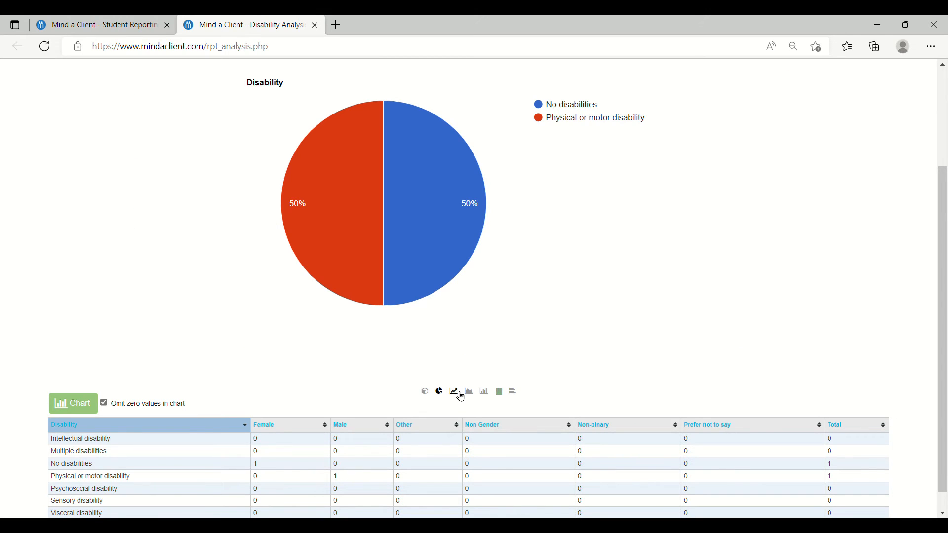
pyautogui.click(484, 393)
pyautogui.click(514, 393)
pyautogui.scroll(3, 474, 372)
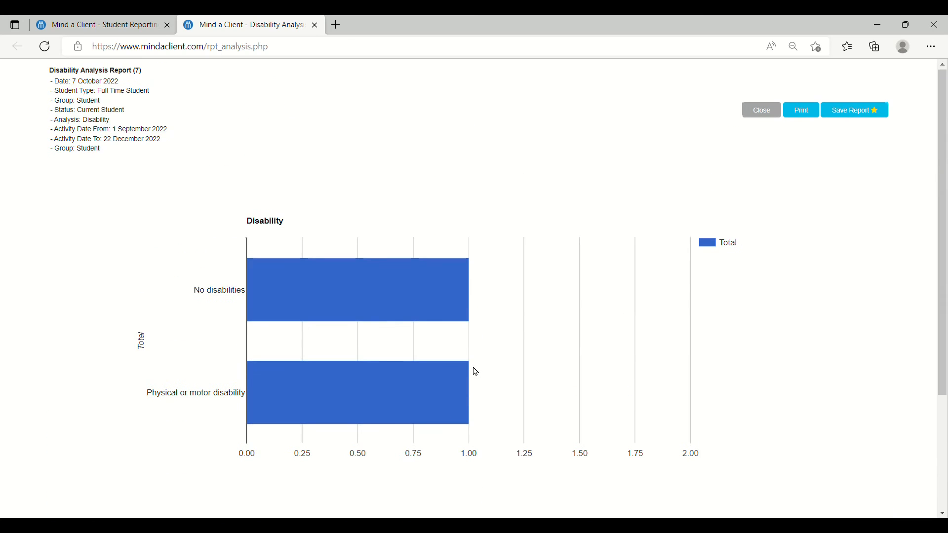
pyautogui.click(762, 111)
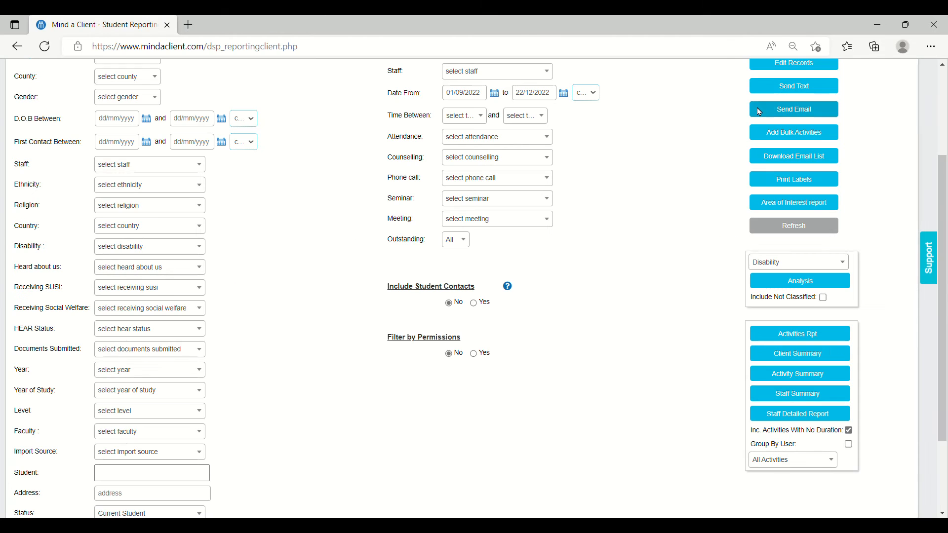
# Clear all student report filters and run the Disability analysis for all students
pyautogui.click(771, 226)
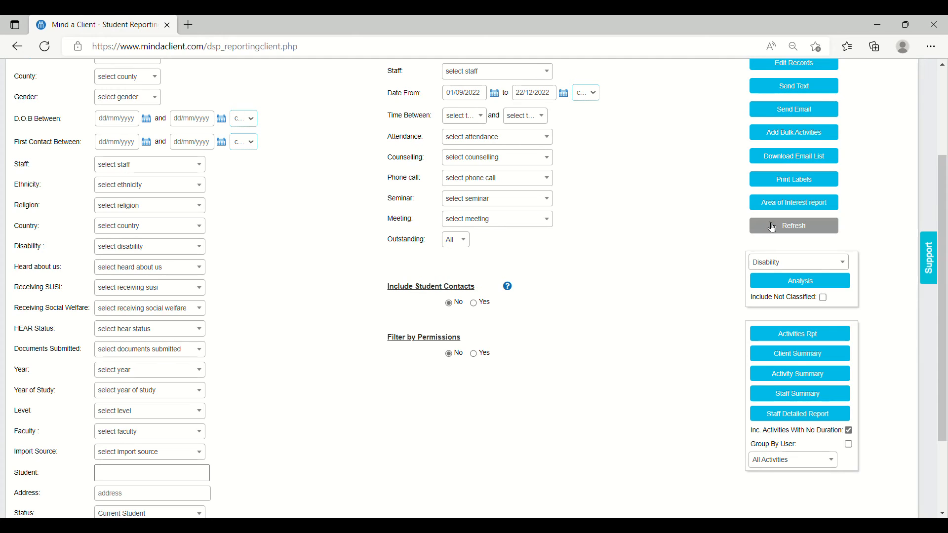
pyautogui.click(779, 264)
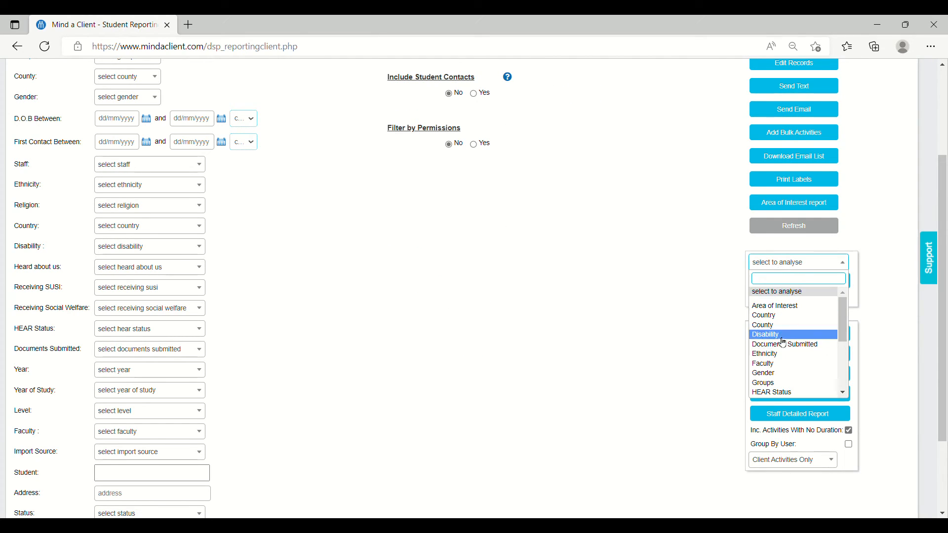
pyautogui.click(782, 338)
pyautogui.click(783, 280)
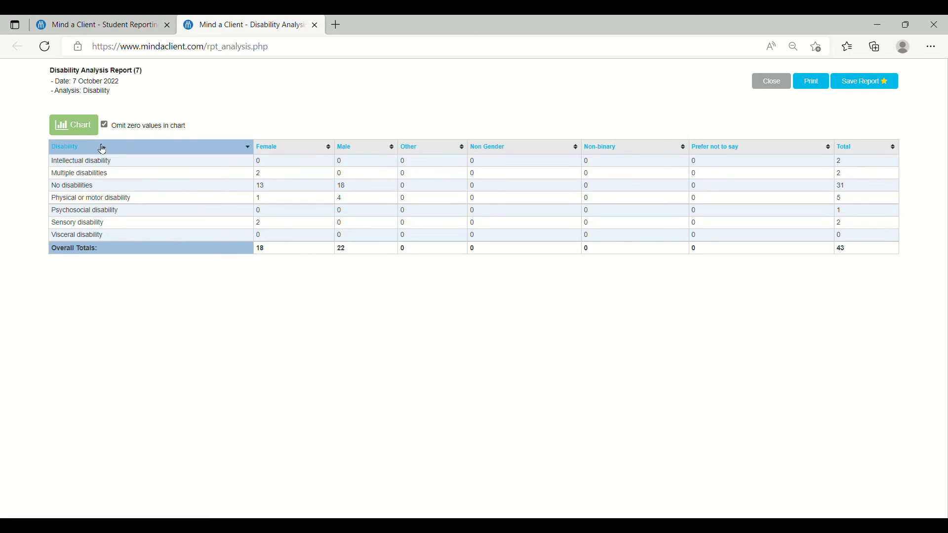
# Chart the unfiltered Disability analysis and view it as 3D pie, pie, line, area, and column charts
pyautogui.click(80, 132)
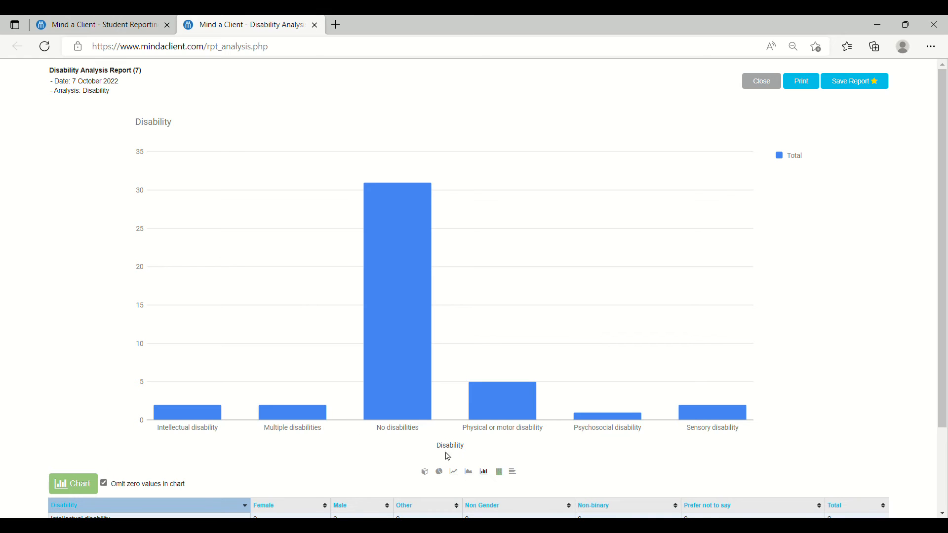
pyautogui.click(424, 473)
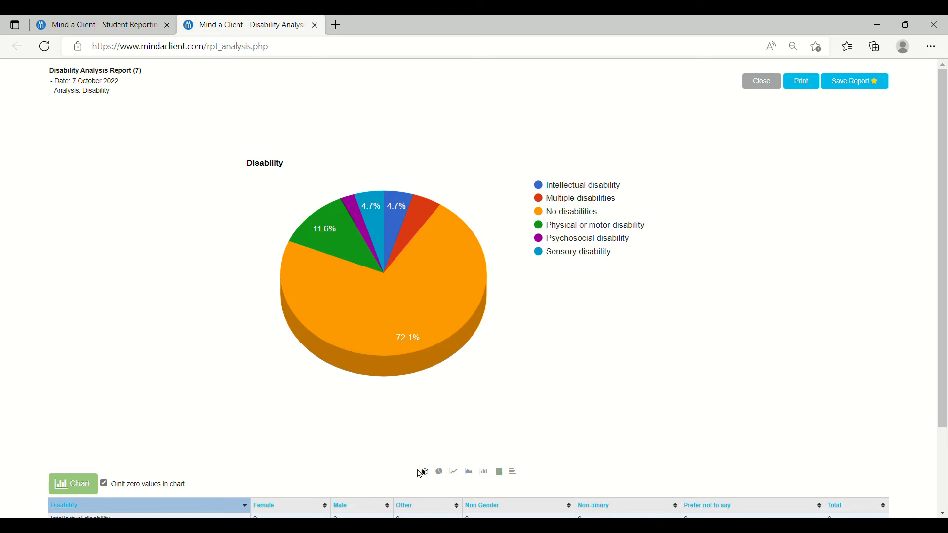
pyautogui.click(443, 476)
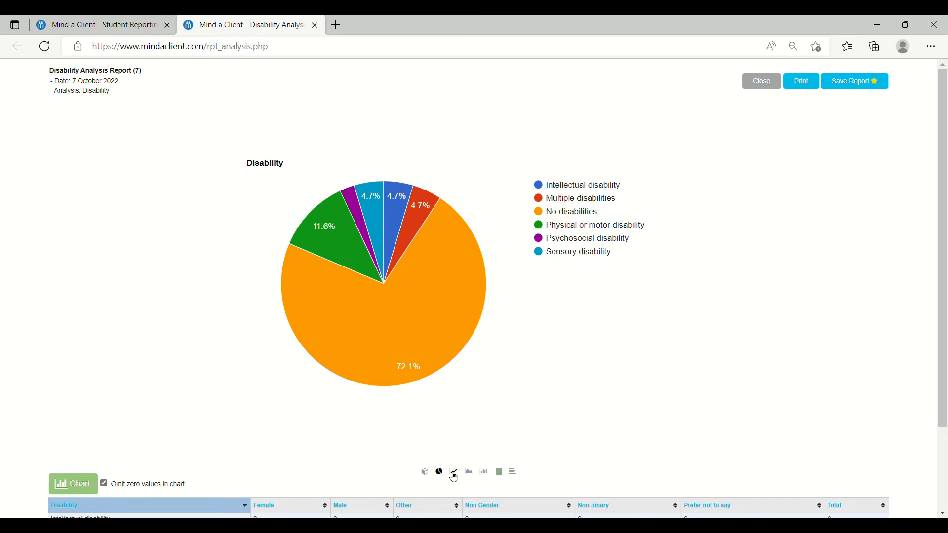
pyautogui.click(455, 476)
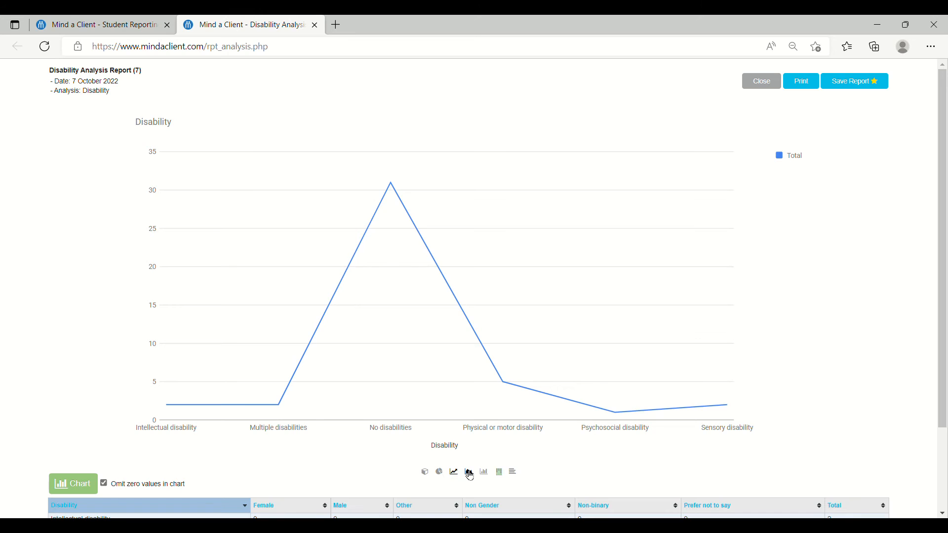
pyautogui.click(470, 475)
pyautogui.click(492, 475)
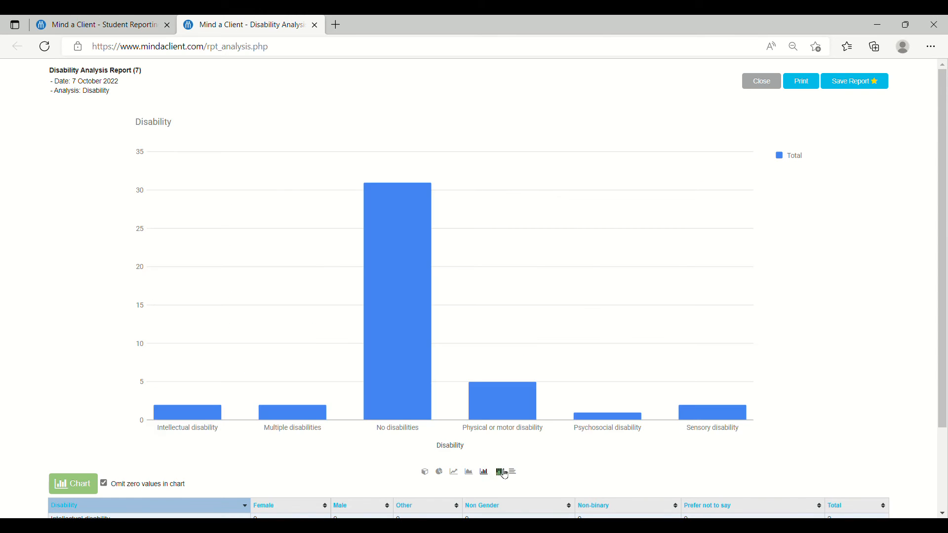
# View the Disability analysis for all students as a column chart and as a horizontal bar chart
pyautogui.click(500, 474)
pyautogui.click(517, 472)
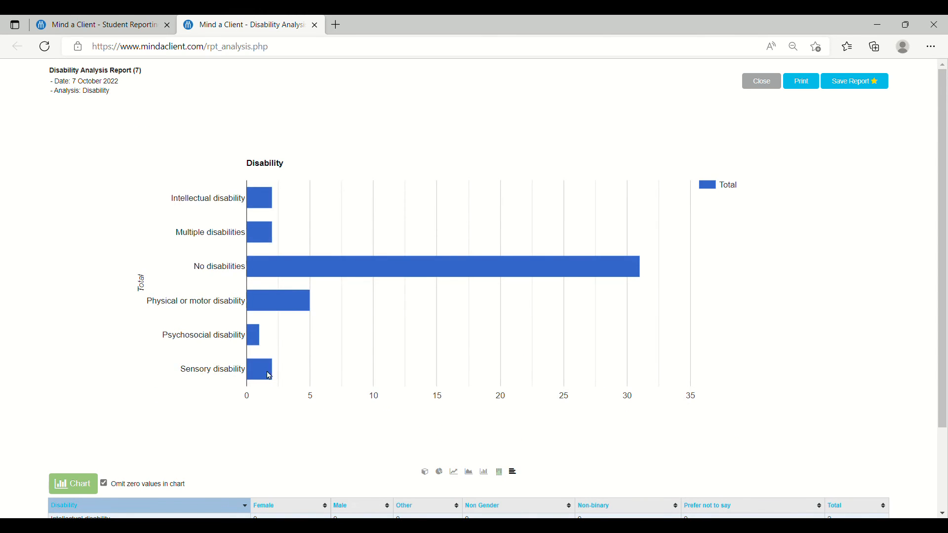
pyautogui.scroll(-1, 235, 366)
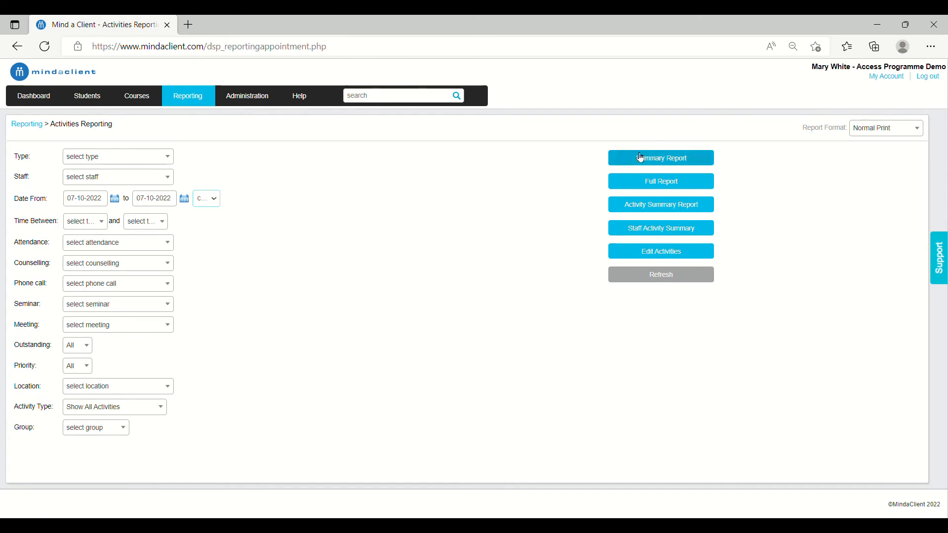
# Run the Summary Report and the Full Report on activities for 7 October 2022, closing each one after viewing it
pyautogui.click(641, 158)
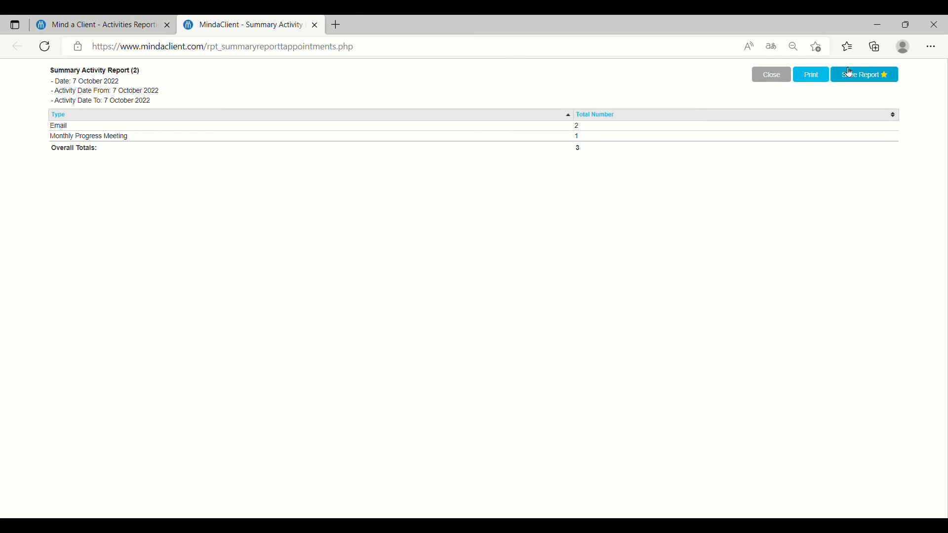
pyautogui.click(774, 75)
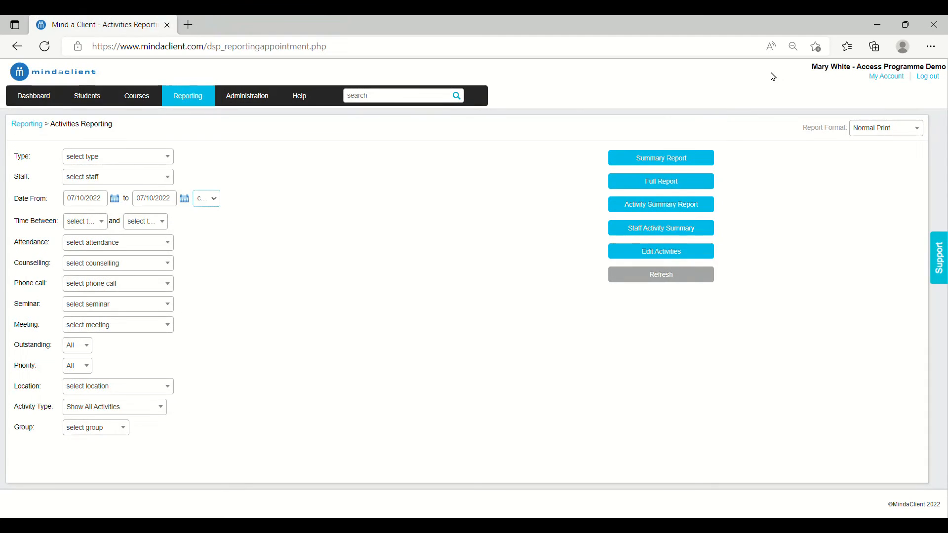
pyautogui.click(679, 182)
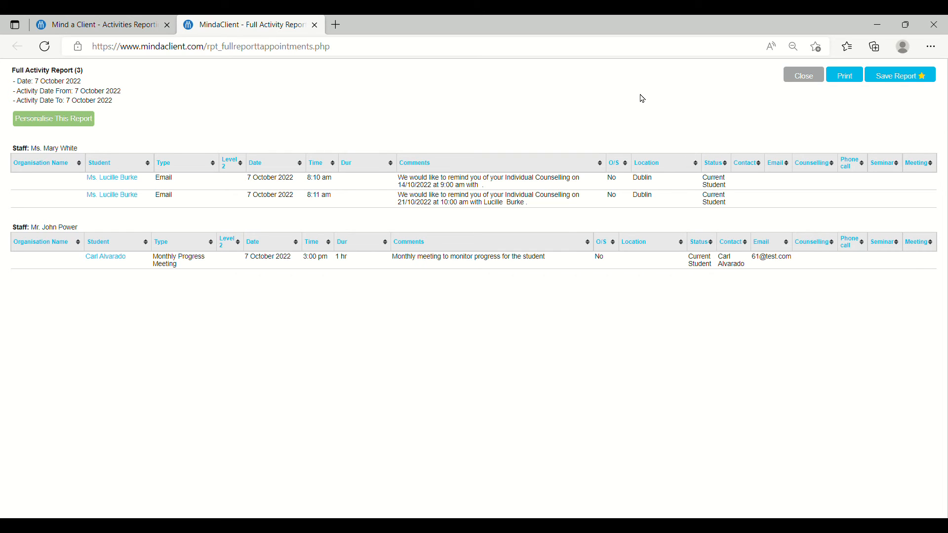
pyautogui.click(314, 25)
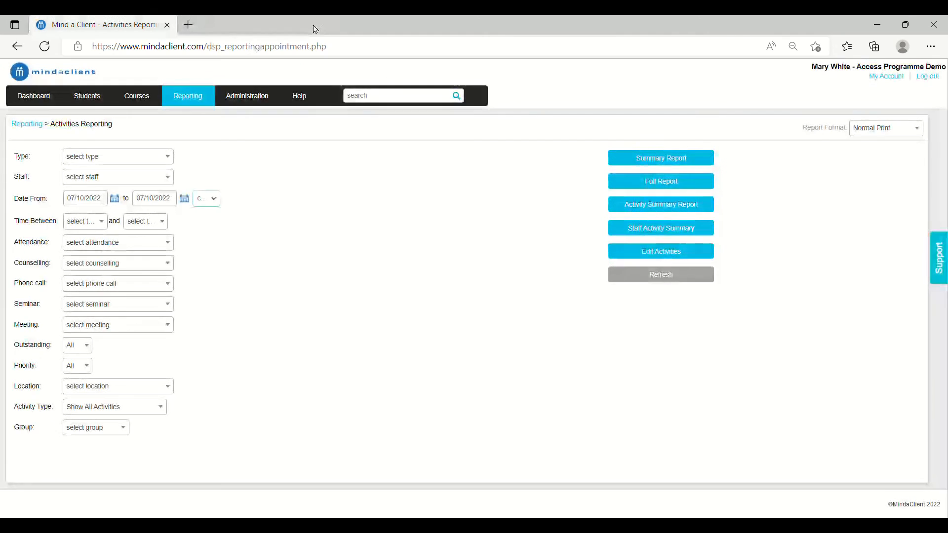
# Pass through the reporting overview to Administration and view the My Account details and the Staff list
pyautogui.click(202, 101)
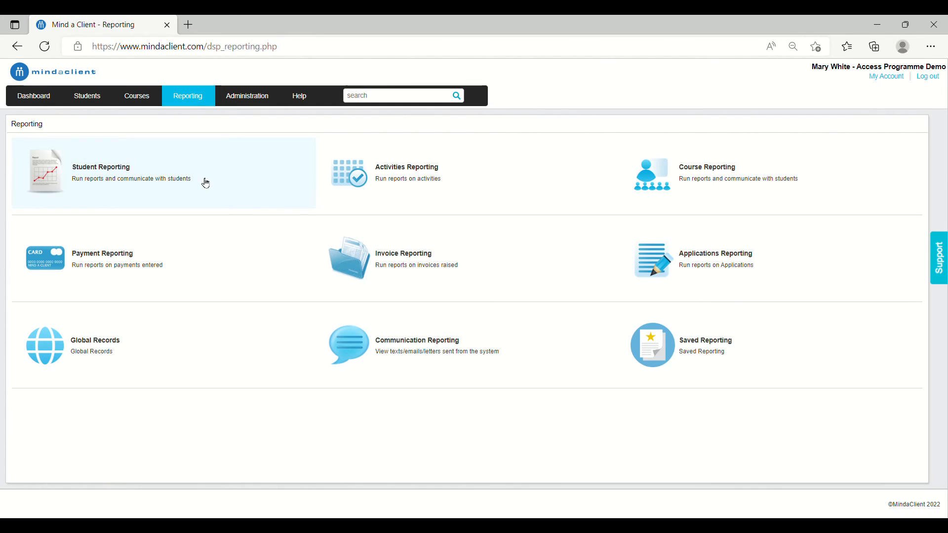
pyautogui.click(245, 98)
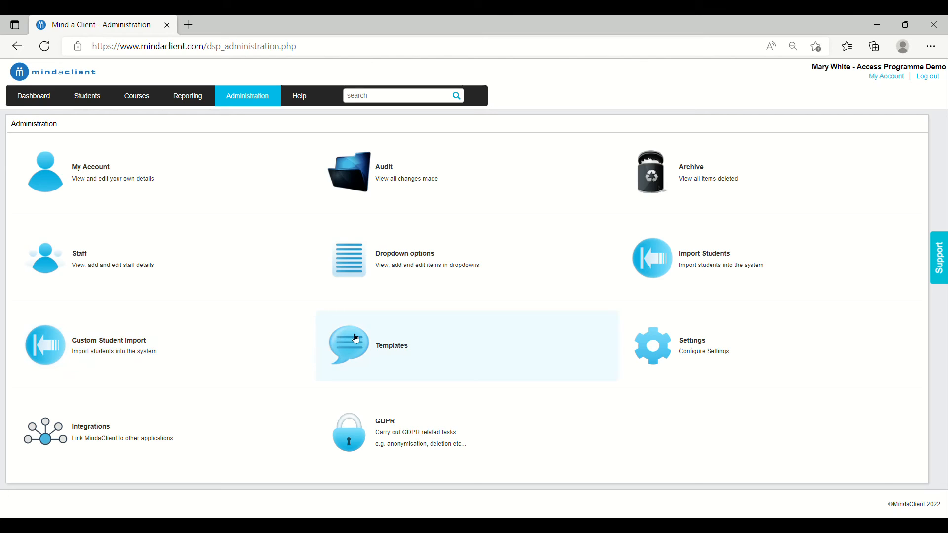
pyautogui.click(130, 183)
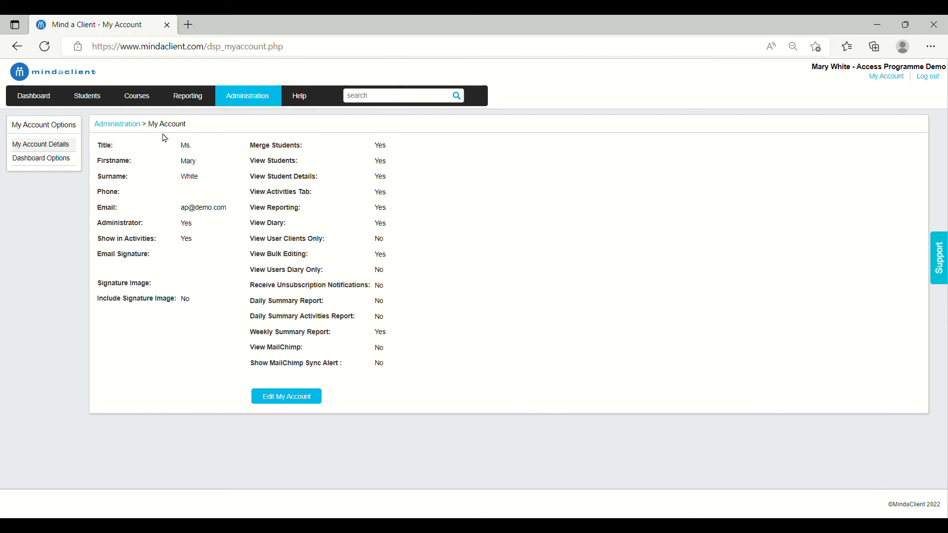
pyautogui.click(251, 103)
pyautogui.click(63, 256)
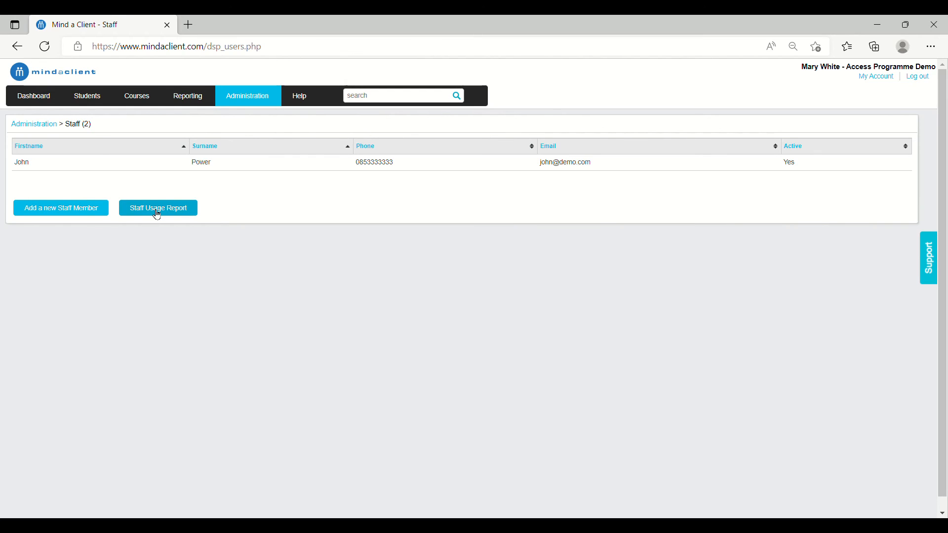
# Add an Area of Interest dropdown option named Test and move it to the top of the list
pyautogui.click(252, 100)
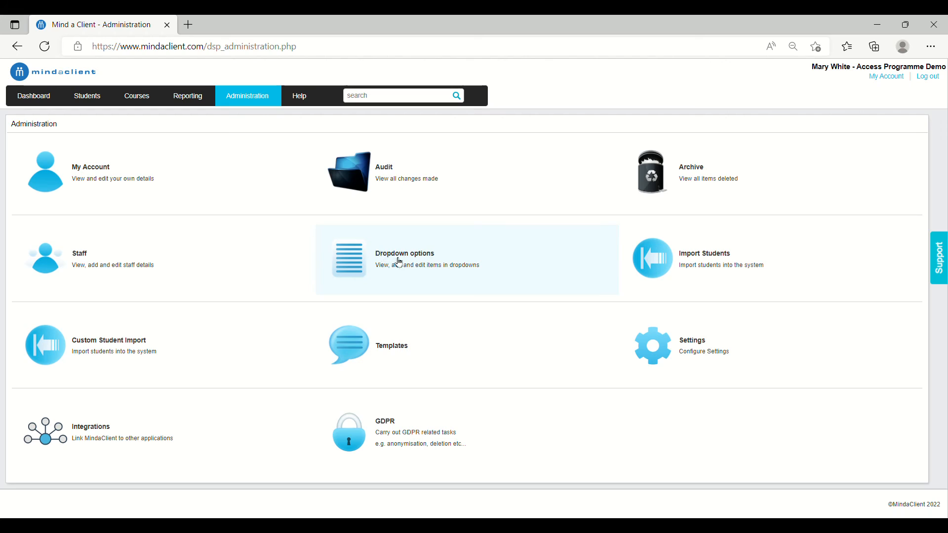
pyautogui.click(400, 262)
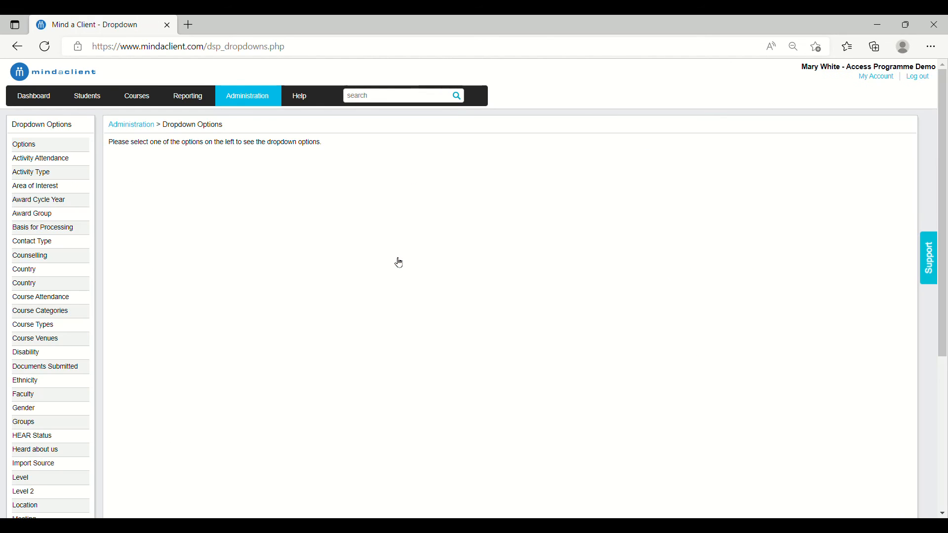
pyautogui.click(47, 186)
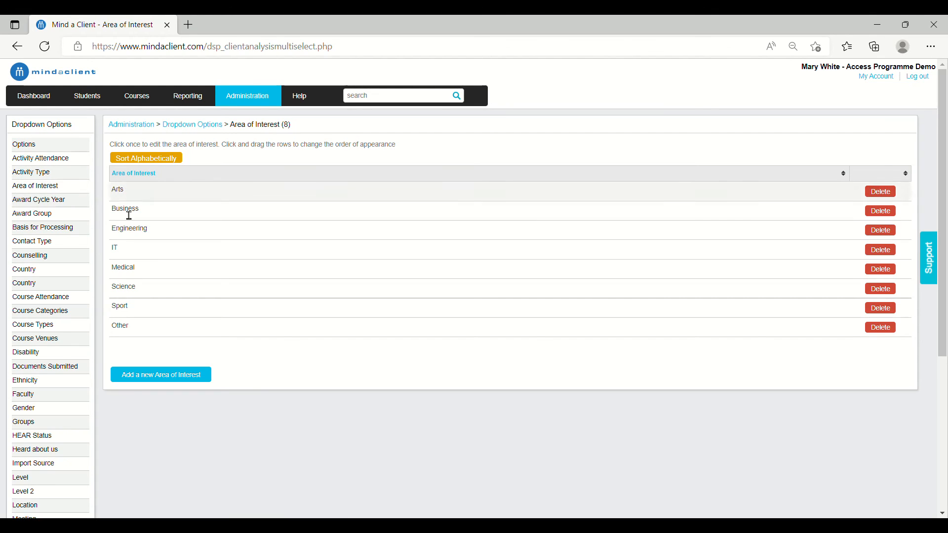
pyautogui.click(139, 376)
pyautogui.click(234, 154)
pyautogui.write('Test')
pyautogui.click(222, 185)
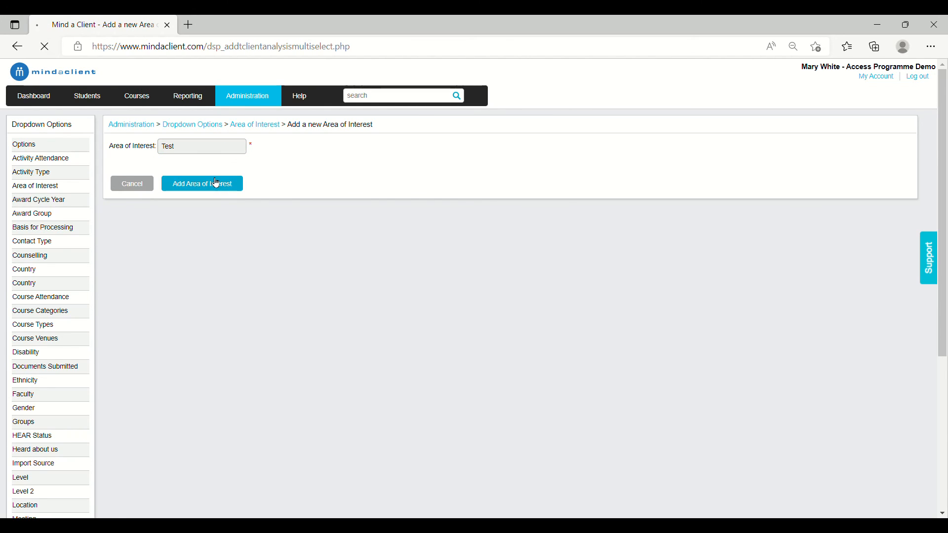
pyautogui.moveTo(166, 351); pyautogui.dragTo(197, 178)
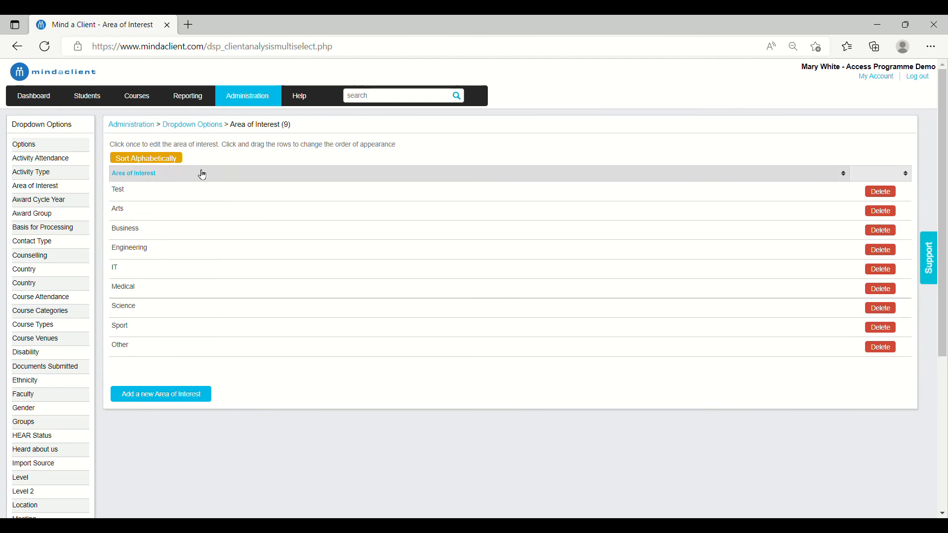
# Open the Custom Student Import and view the form for importing a new file
pyautogui.click(258, 100)
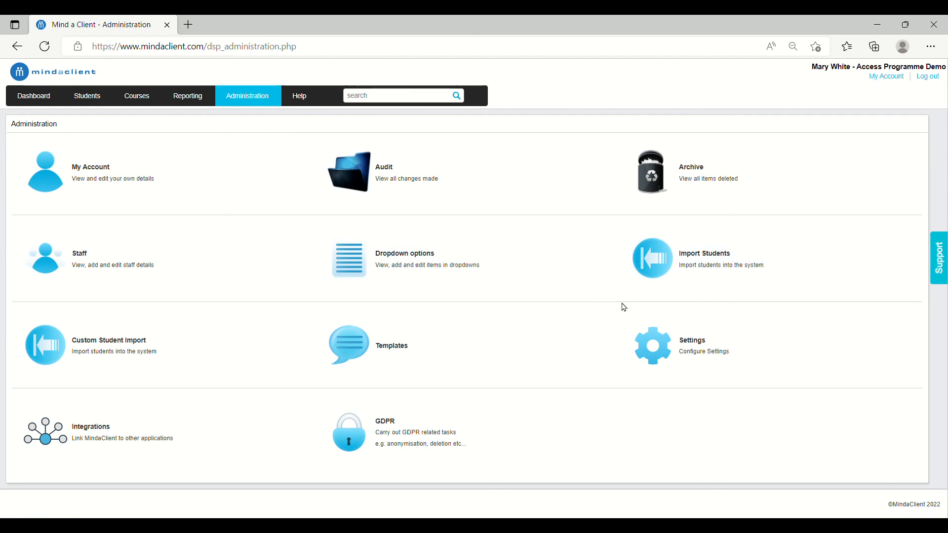
pyautogui.click(69, 350)
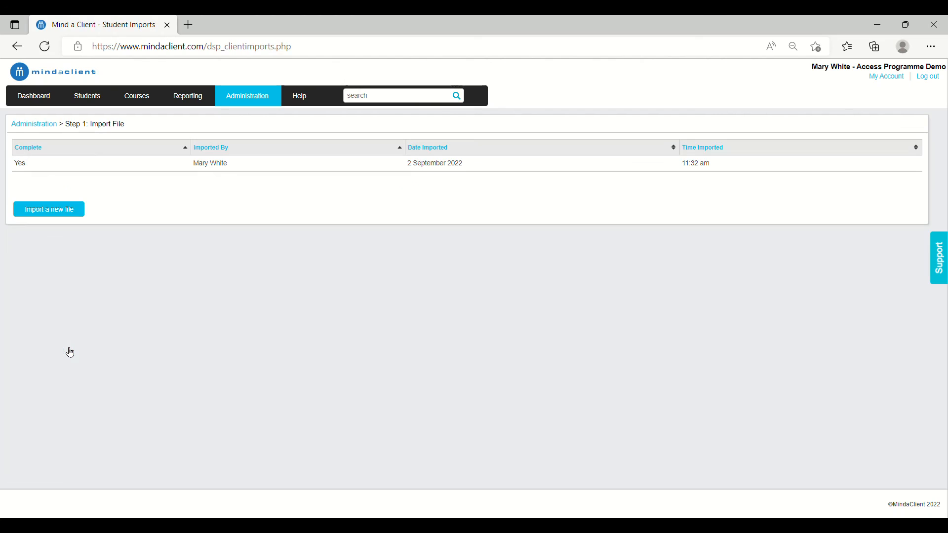
pyautogui.click(55, 211)
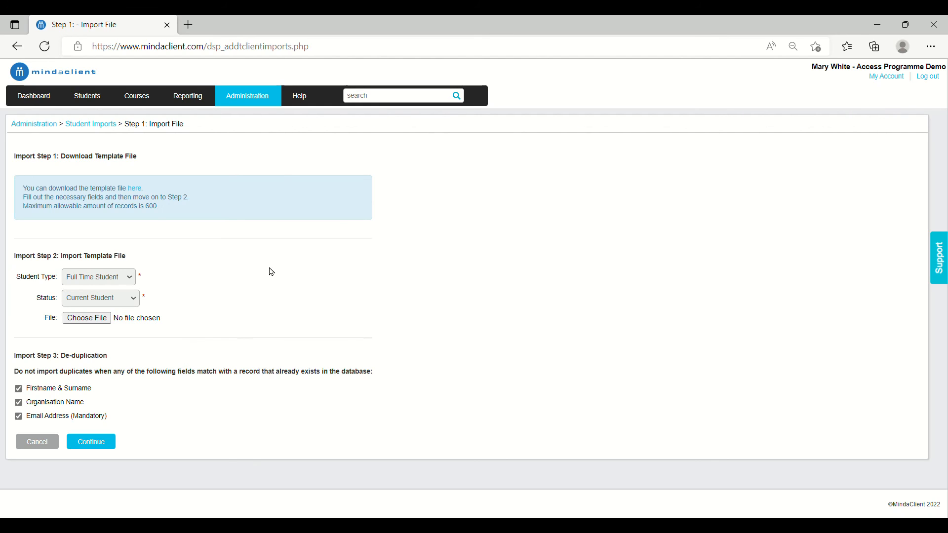
# Browse the Help video tutorials and examine the list of tutorial categories
pyautogui.click(257, 101)
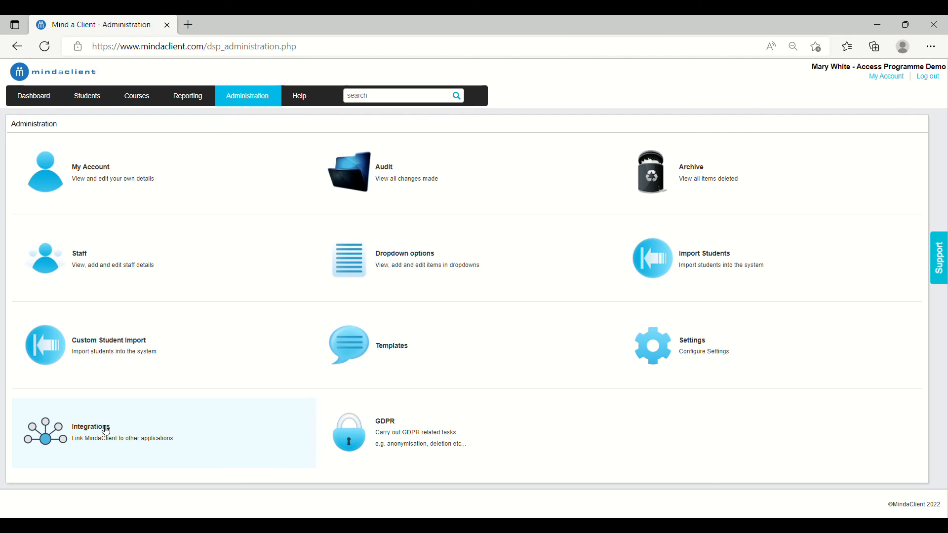
pyautogui.click(304, 100)
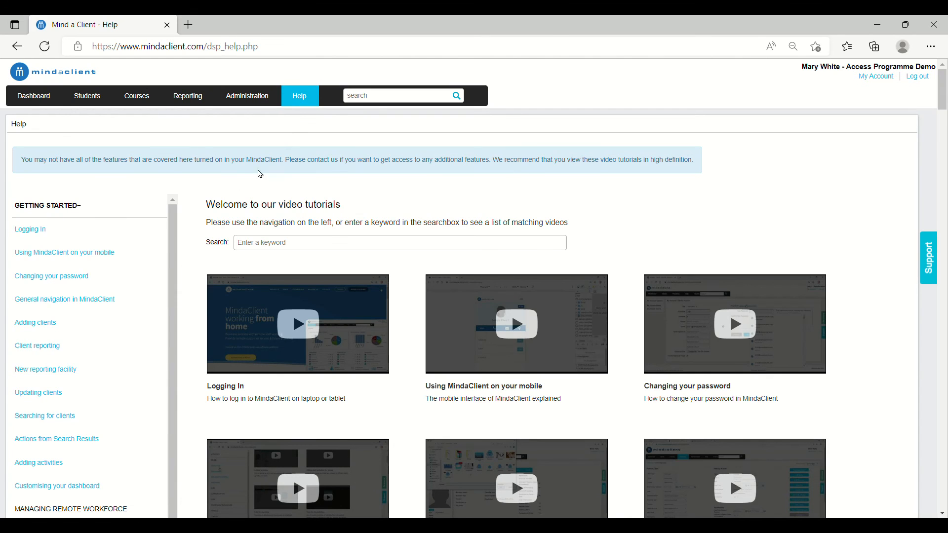
pyautogui.scroll(-3, 198, 269)
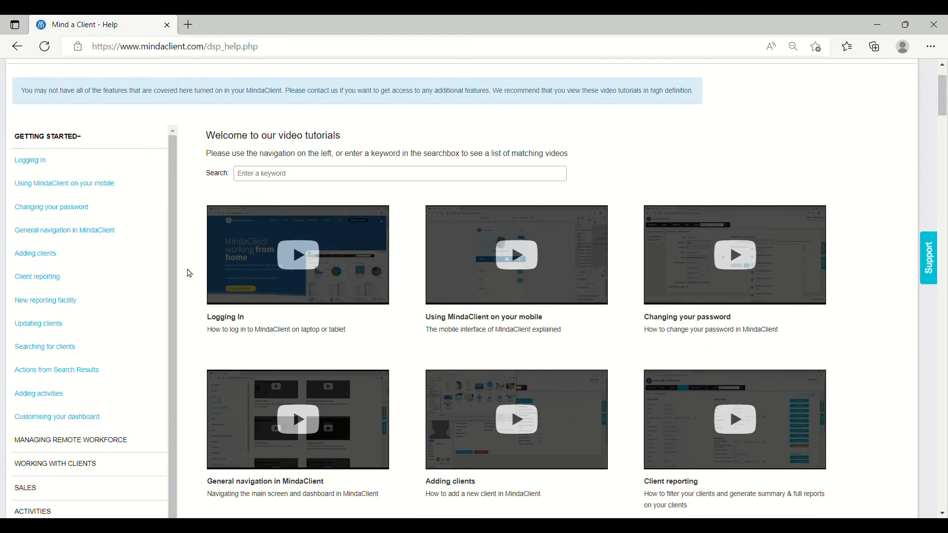
pyautogui.scroll(-2, 190, 273)
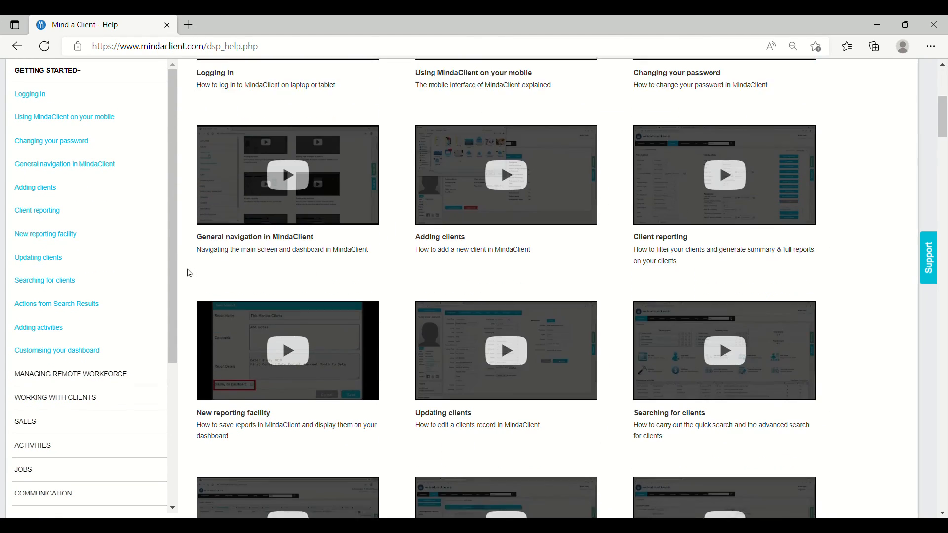
pyautogui.scroll(-2, 190, 273)
pyautogui.scroll(-2, 190, 274)
pyautogui.scroll(-2, 189, 274)
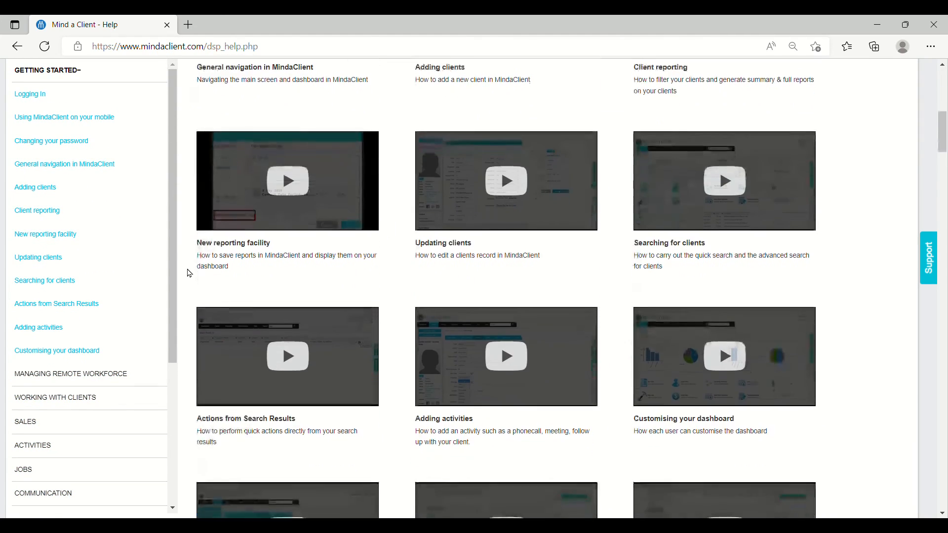
pyautogui.scroll(-2, 190, 274)
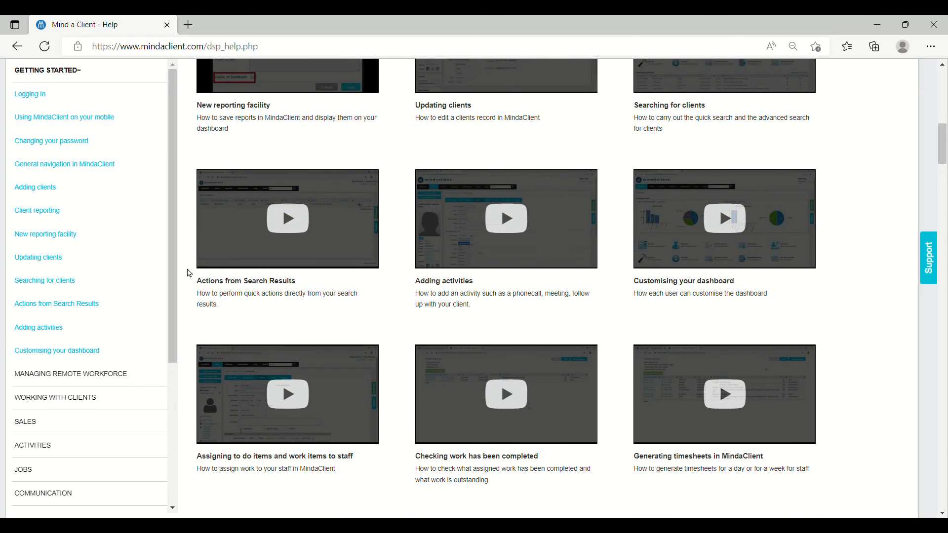
pyautogui.scroll(-4, 76, 248)
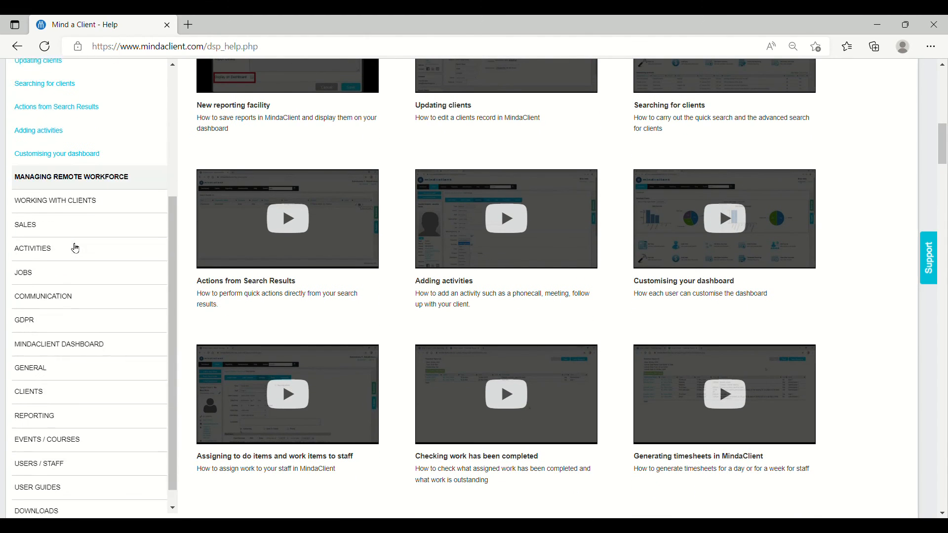
pyautogui.scroll(-2, 76, 248)
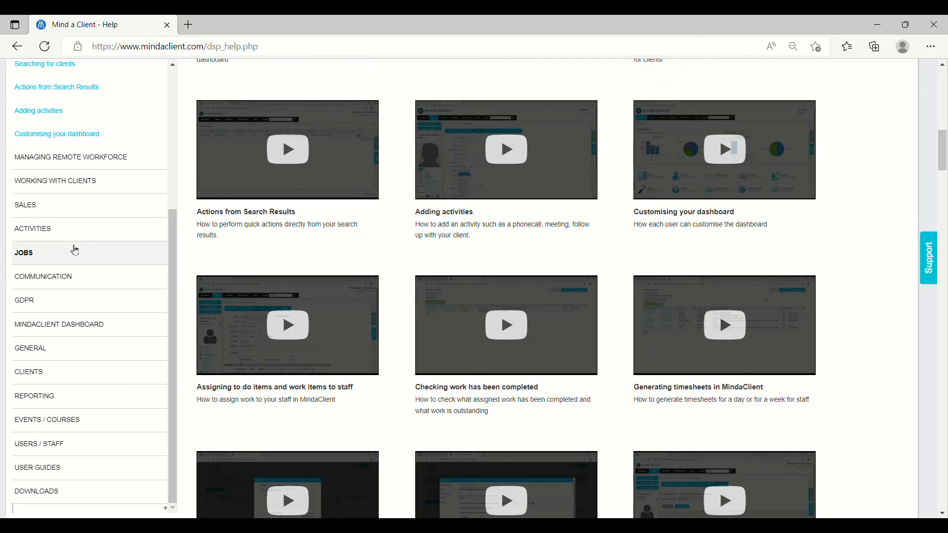
# Find the Reporting tutorials in Help, then play the Activity reporting video and close it
pyautogui.click(36, 396)
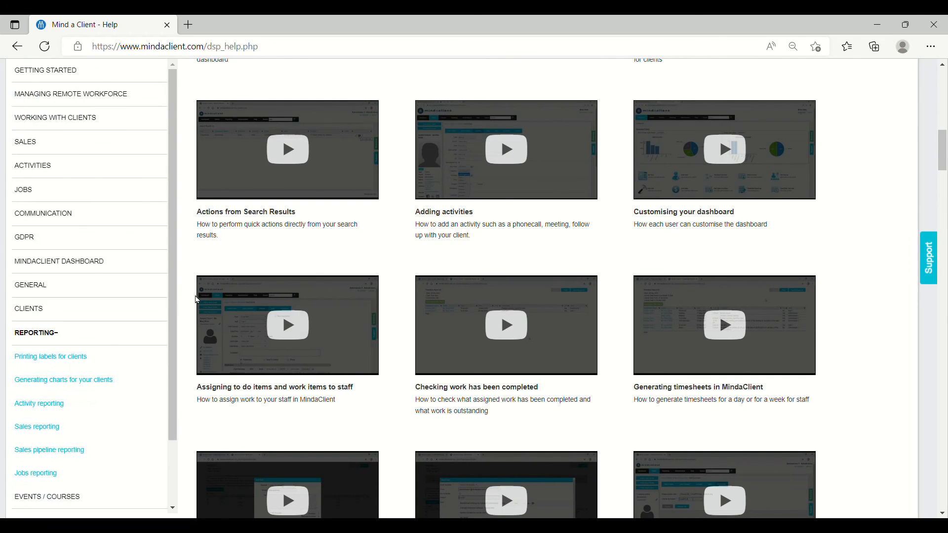
pyautogui.click(59, 357)
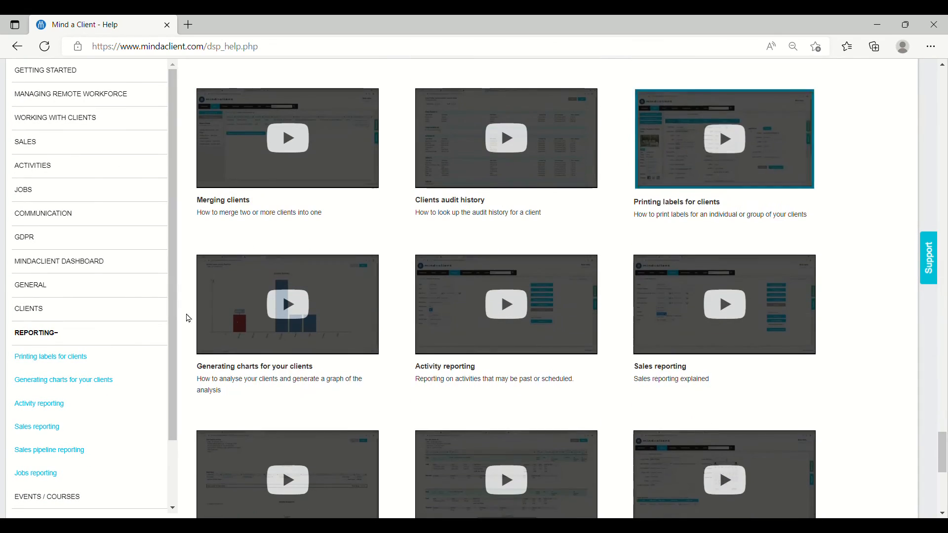
pyautogui.scroll(-1, 235, 317)
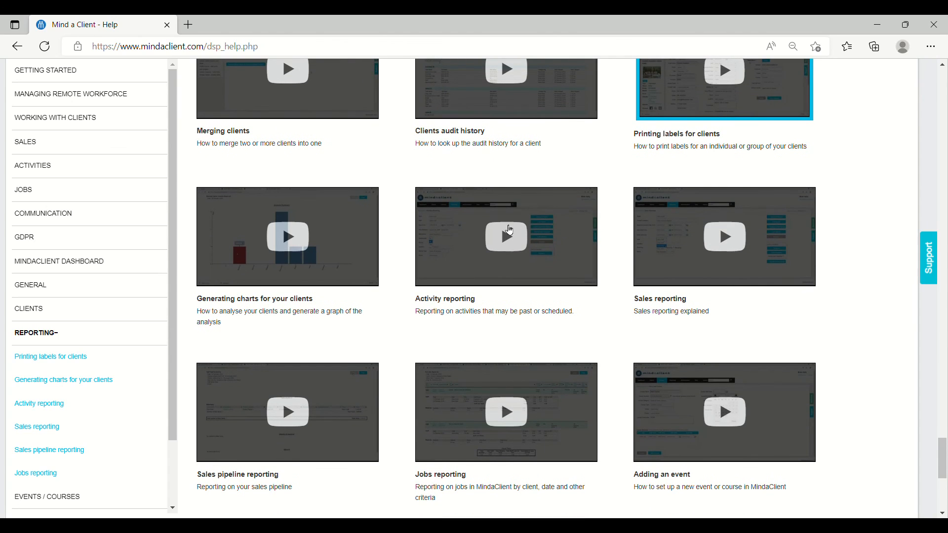
pyautogui.click(507, 247)
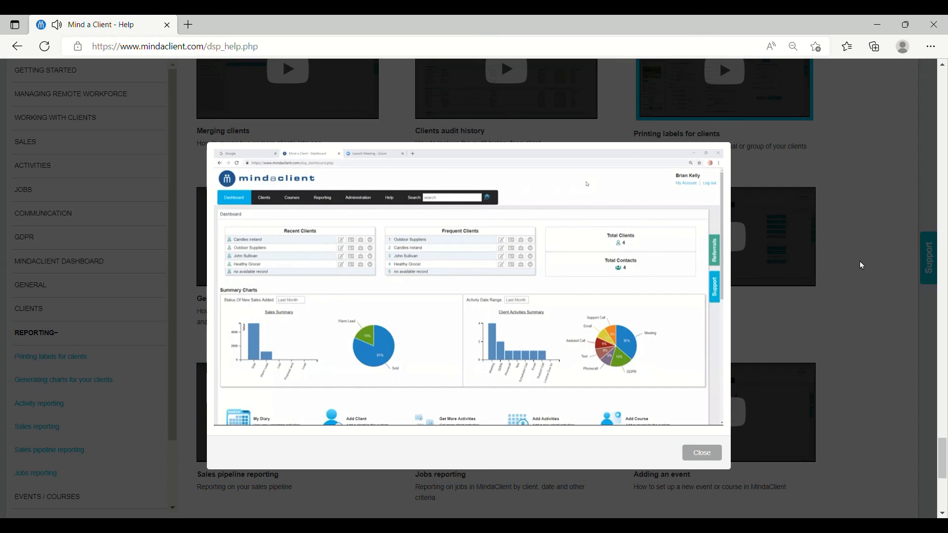
pyautogui.click(863, 266)
# Leave the Help tutorials and return to the Dashboard
pyautogui.scroll(10, 821, 263)
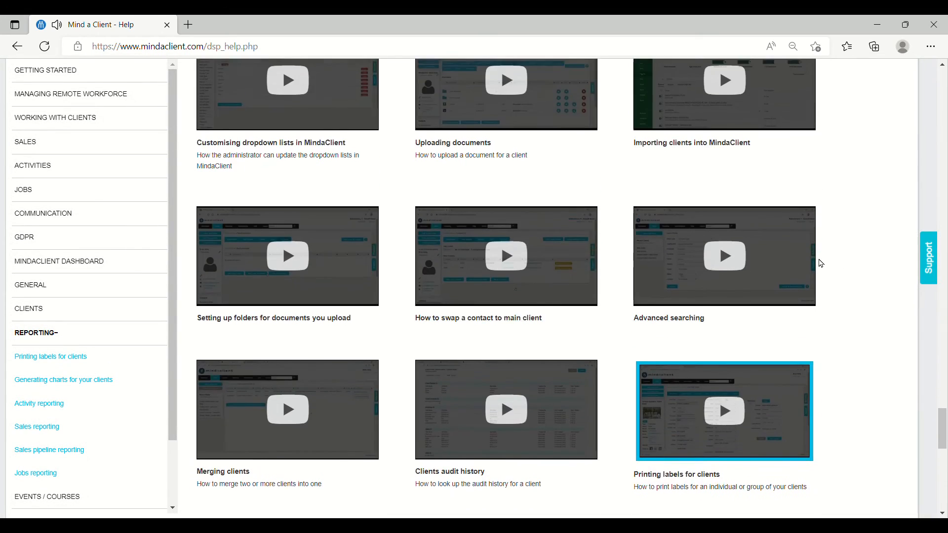
pyautogui.scroll(20, 822, 263)
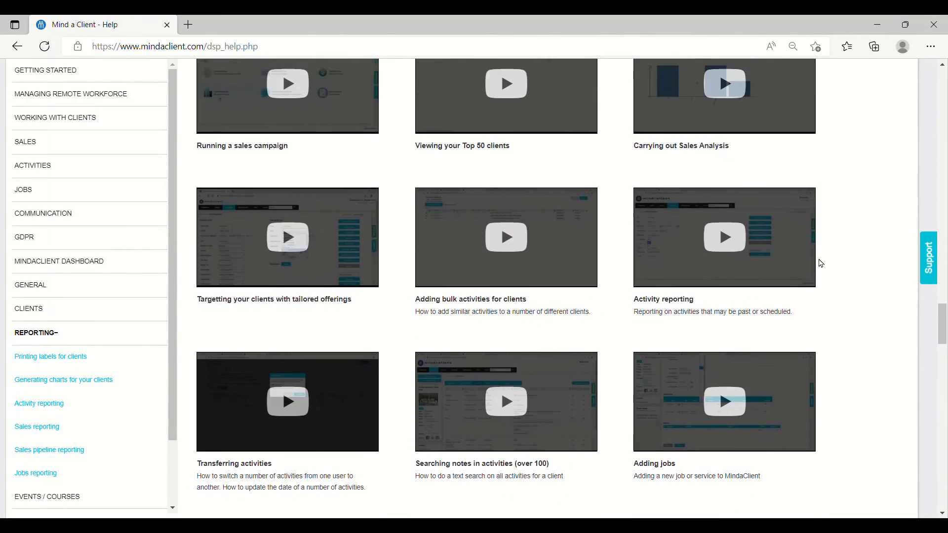
pyautogui.scroll(5, 821, 263)
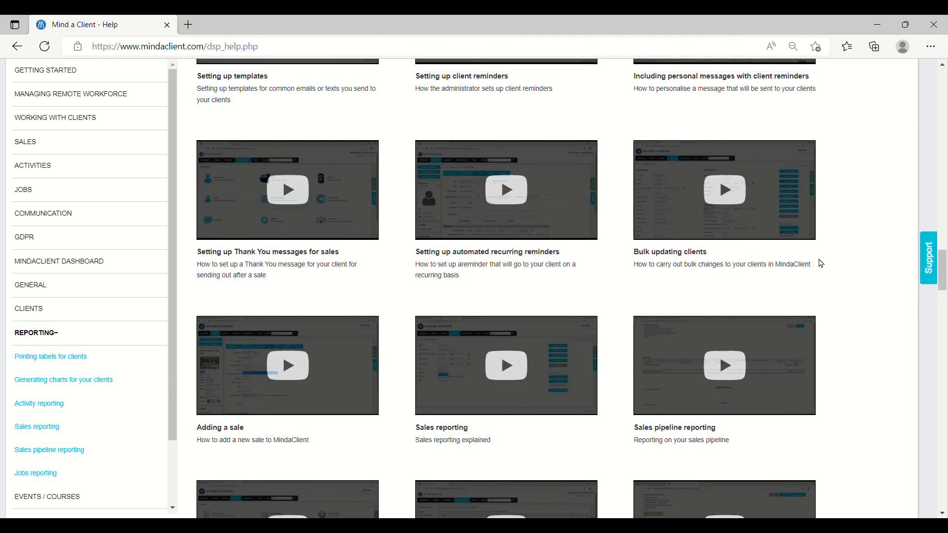
pyautogui.scroll(6, 820, 262)
pyautogui.scroll(2, 823, 265)
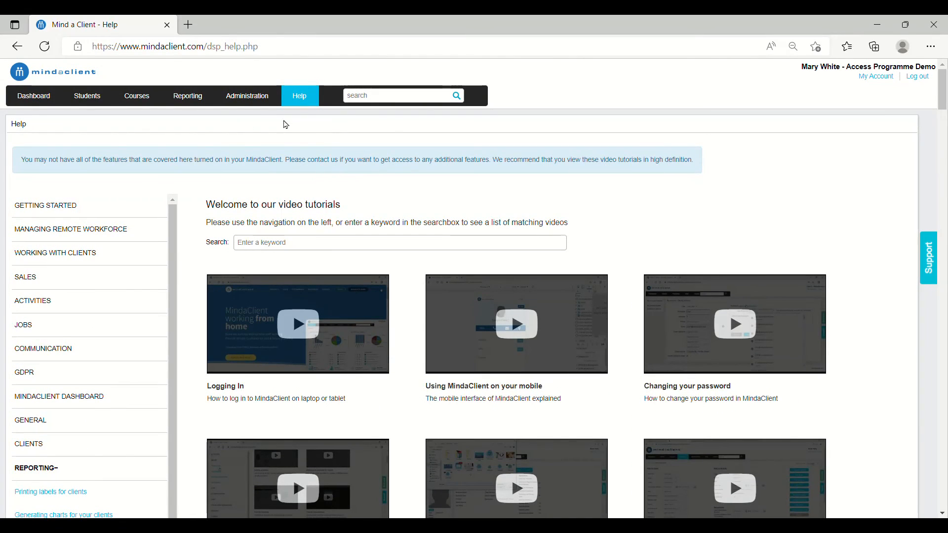
pyautogui.click(33, 104)
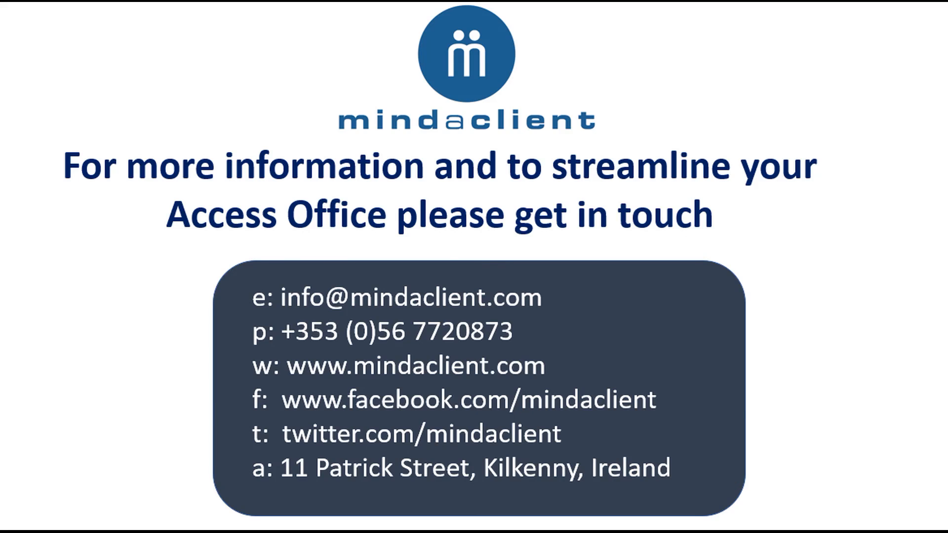